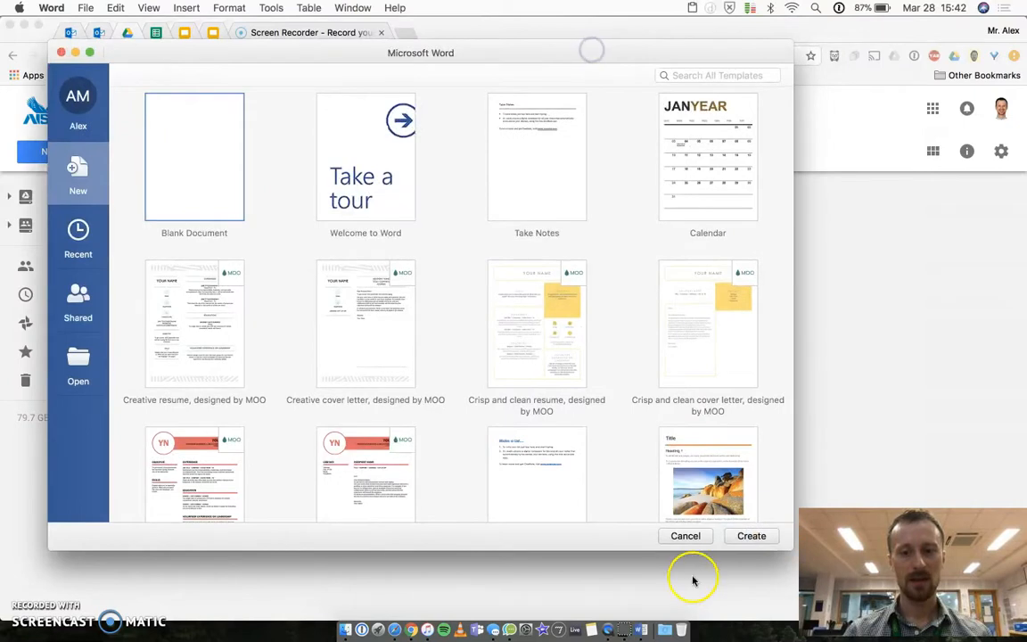
Step: Create a new blank document and briefly view the mail merge commands
click(745, 538)
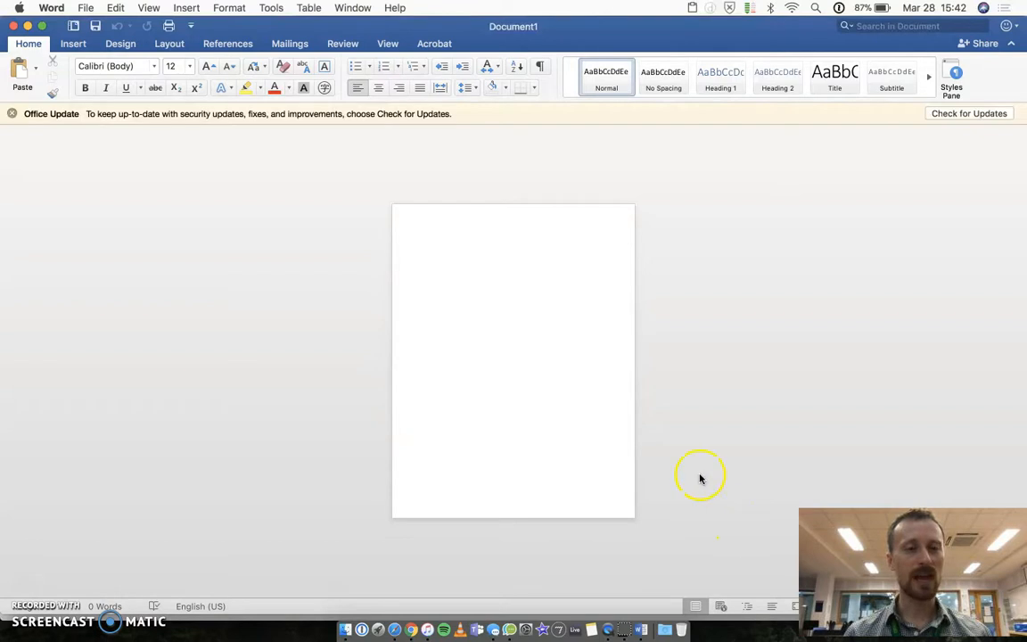
click(284, 45)
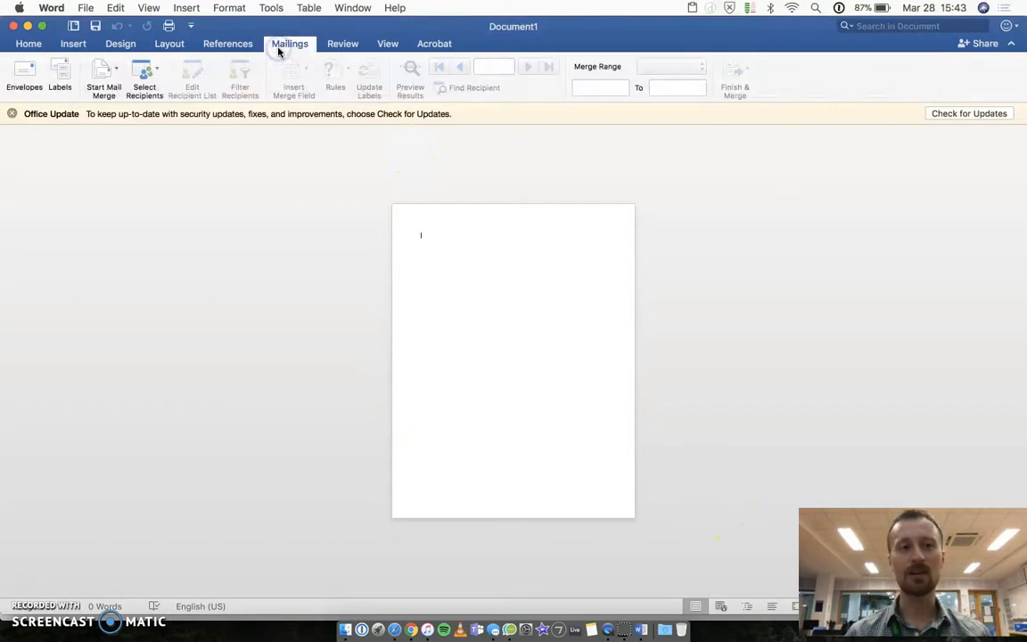
click(23, 49)
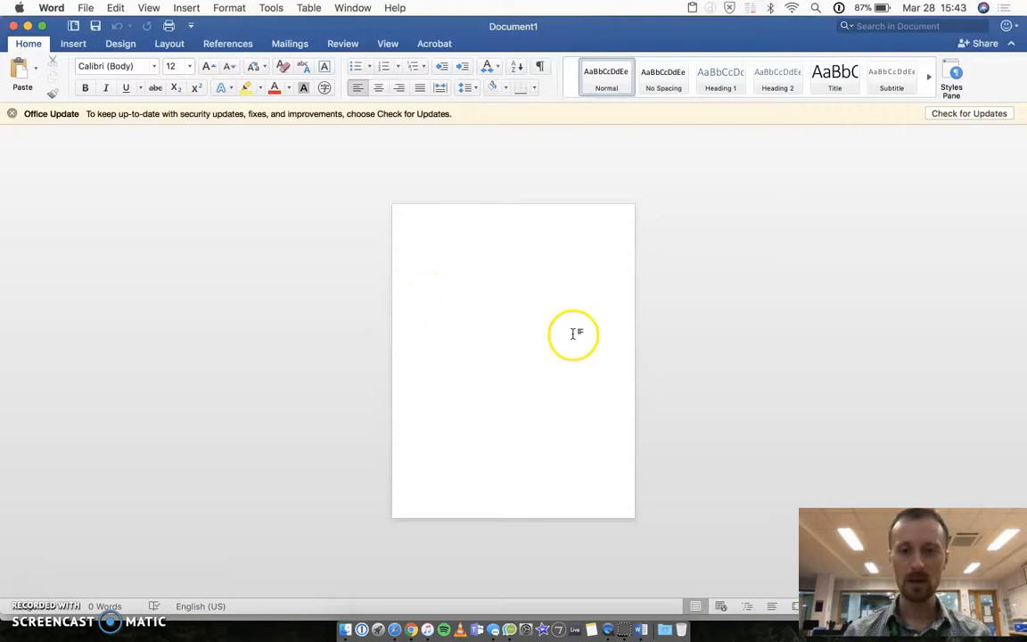
click(350, 530)
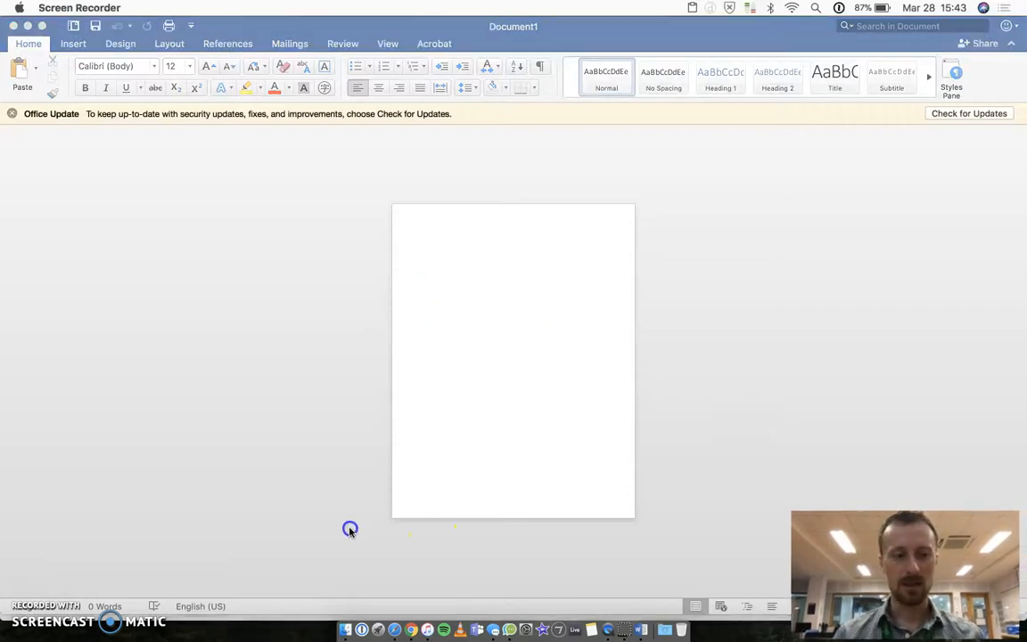
drag(908, 580, 122, 568)
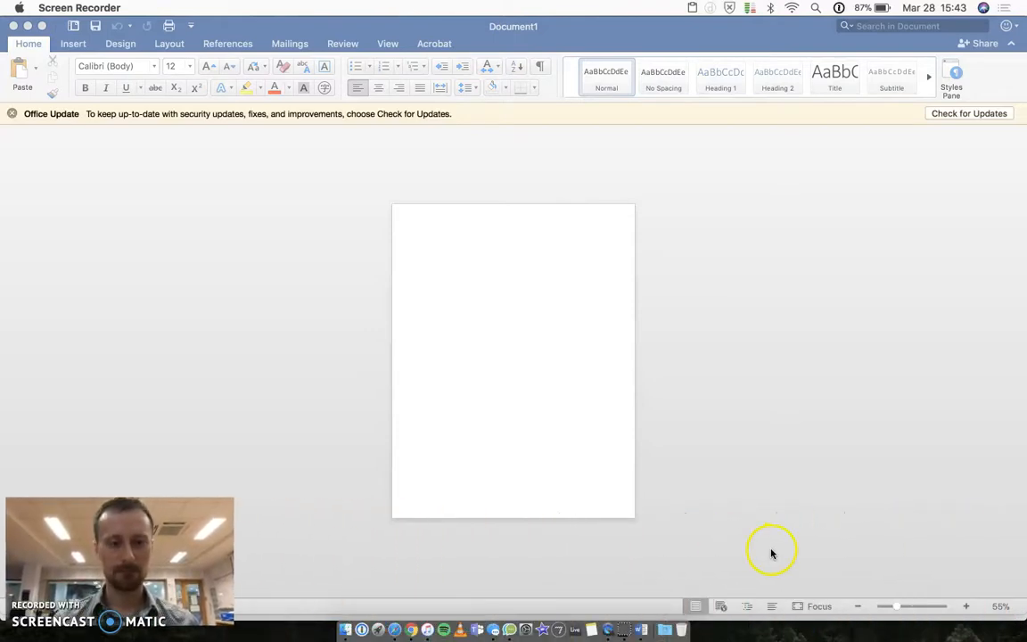
Step: Write the greeting "Dear" followed by a blank line of underscores for the recipient's name and a comma
click(901, 606)
drag(901, 606, 910, 608)
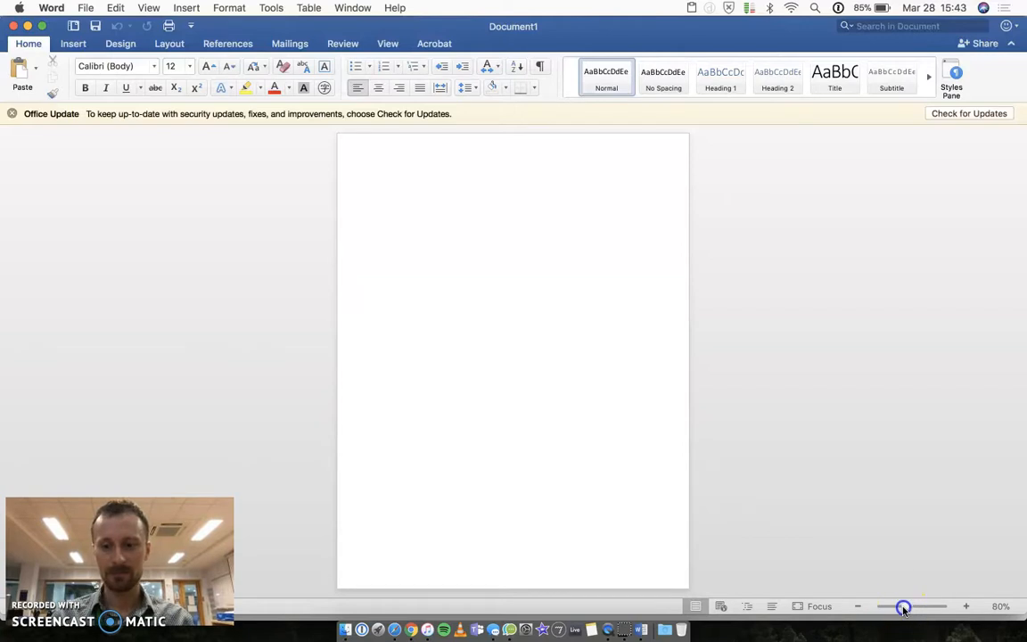
drag(904, 607, 910, 606)
text(Dear)
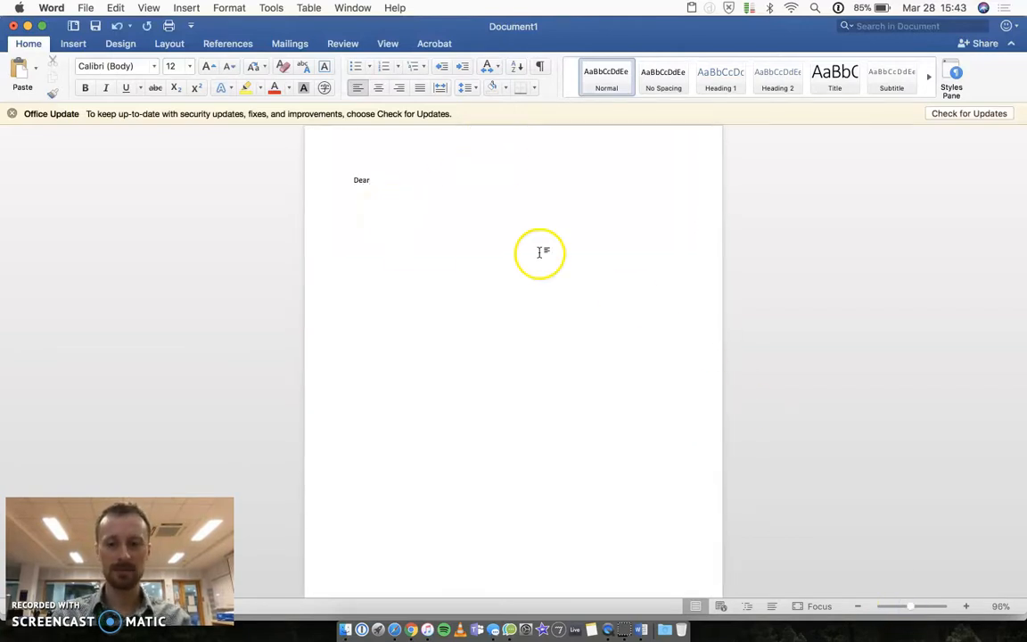
drag(909, 604, 917, 604)
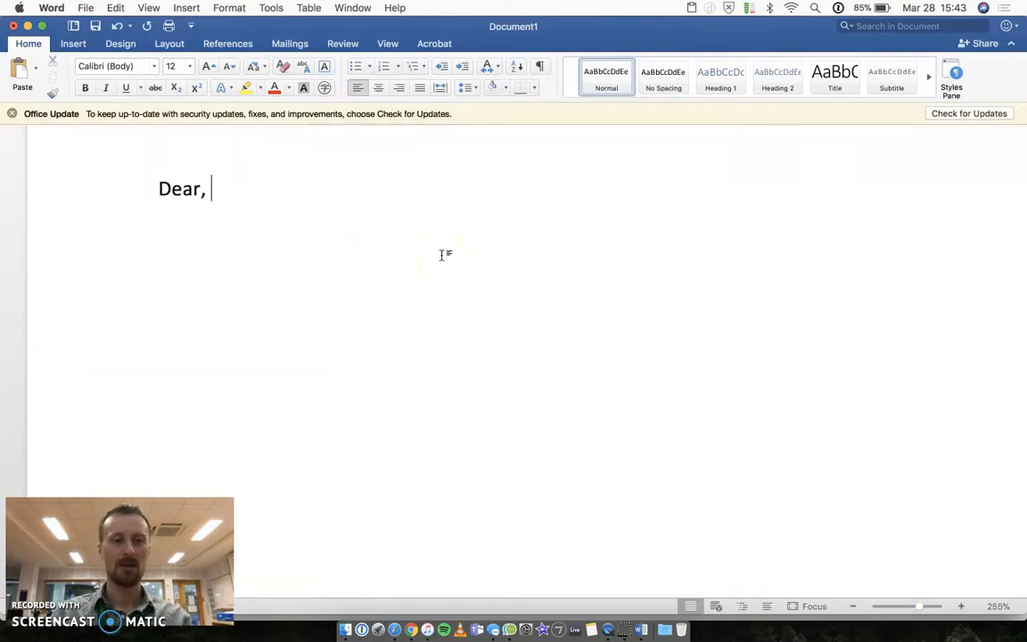
text(______________)
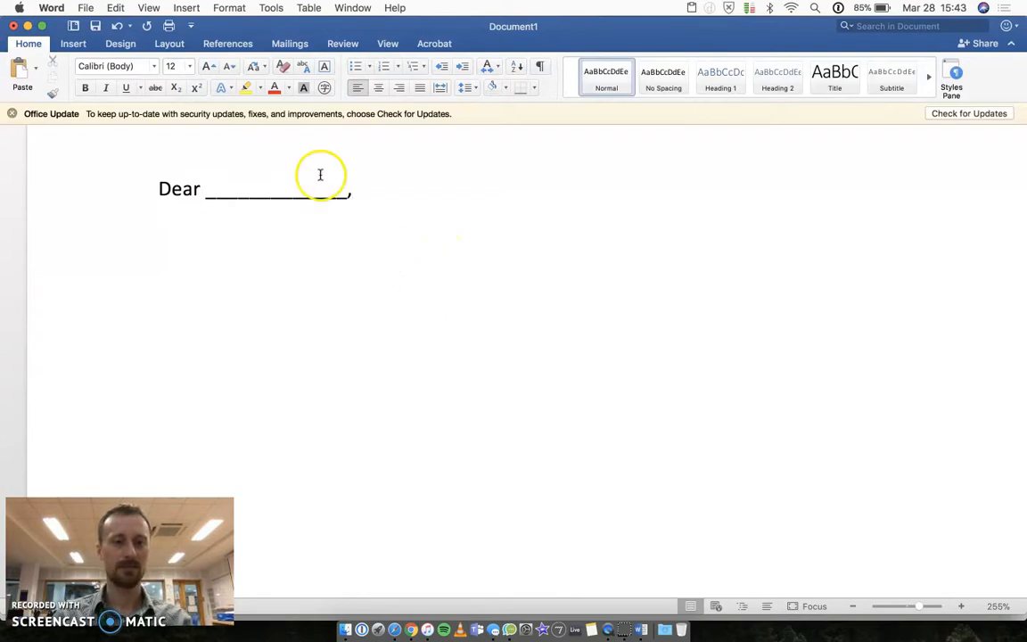
double_click(253, 210)
drag(211, 199, 345, 197)
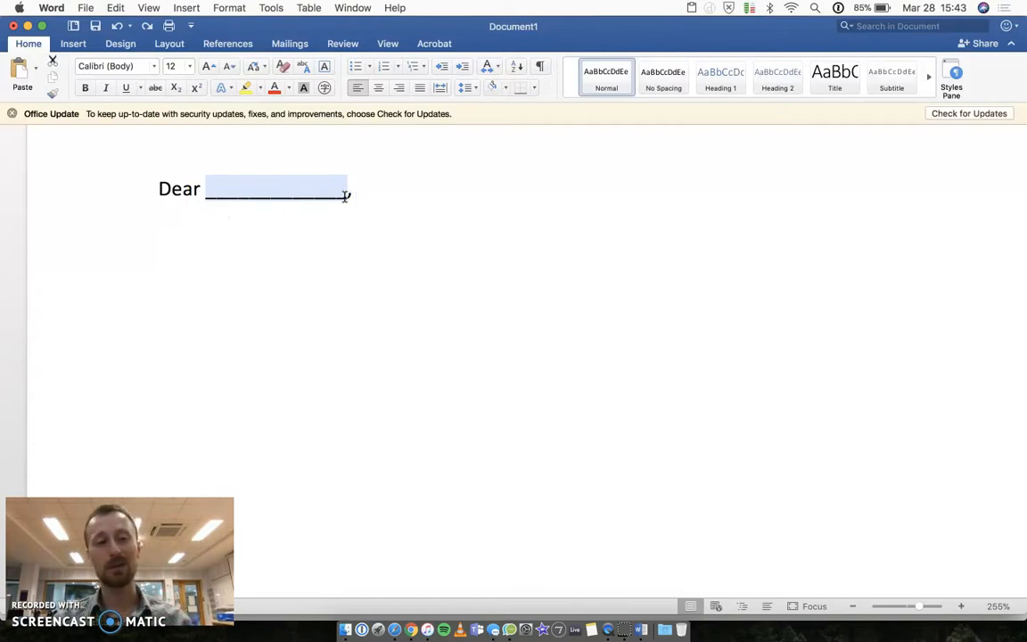
click(345, 197)
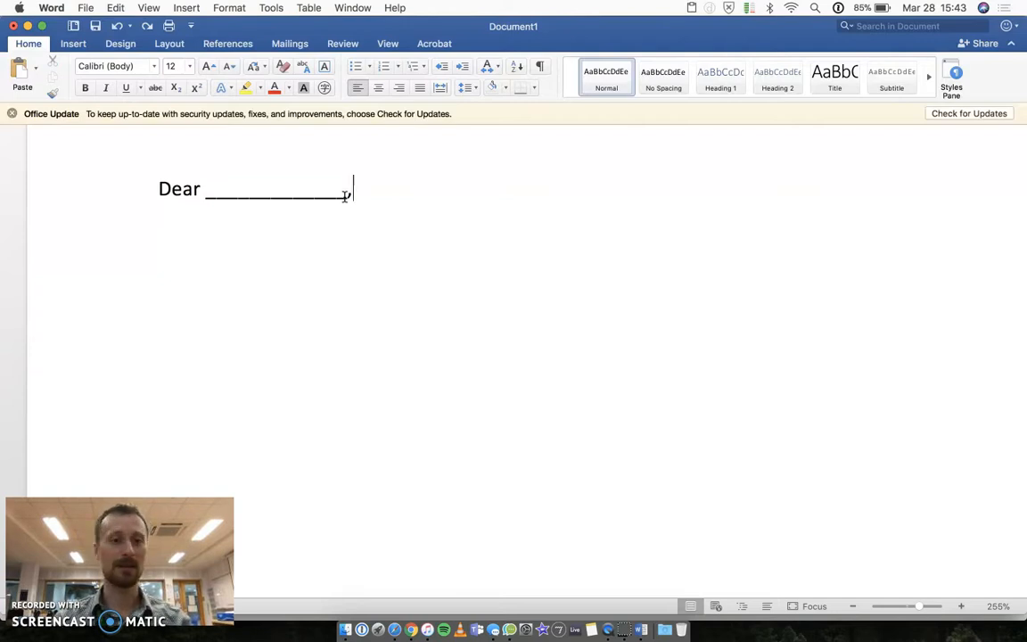
Step: Begin a new paragraph with "This letter shows how you are doing in the 6 different skills that you will need leading up to the"
click(345, 201)
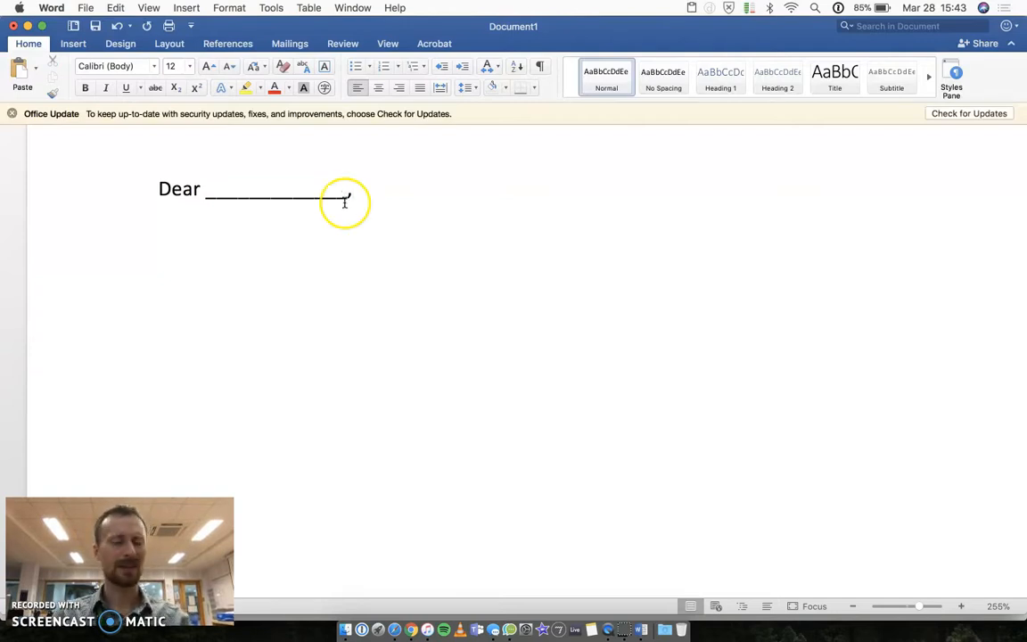
key(Return)
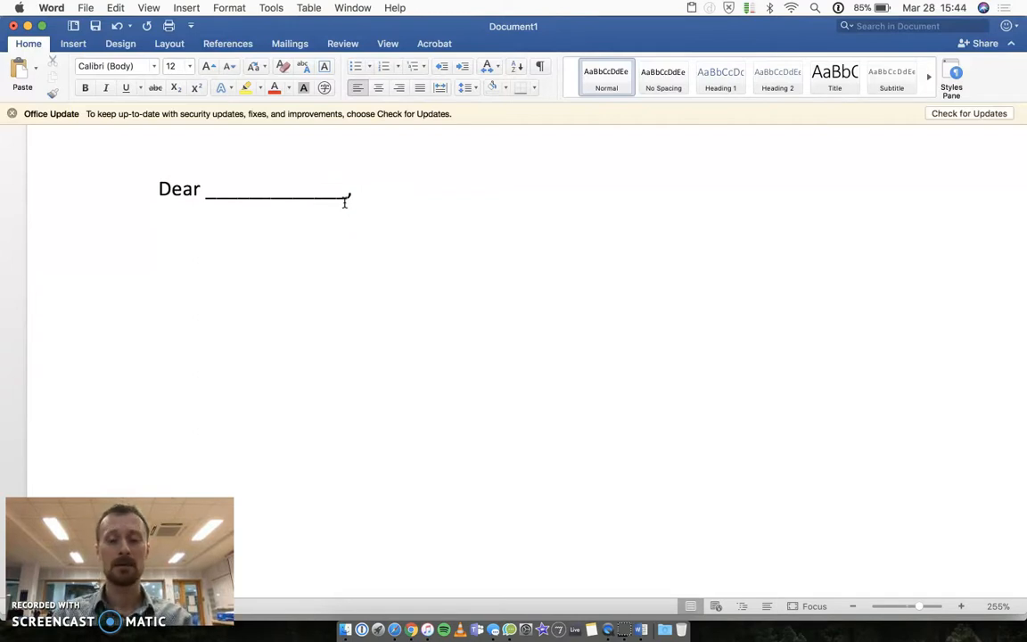
text(This)
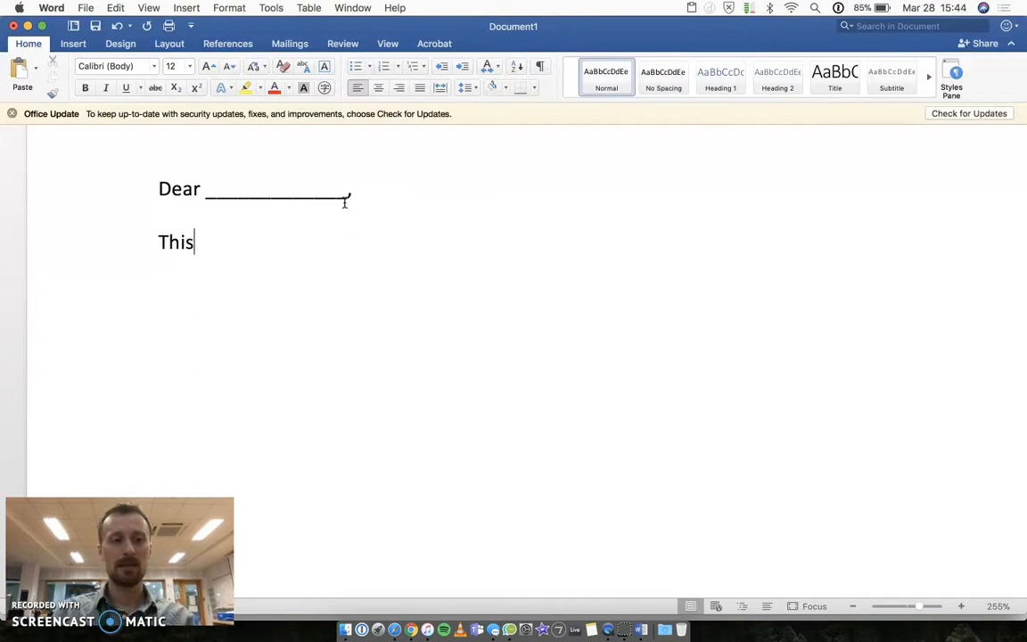
text( letter shows how you)
key(BackSpace)
key(BackSpace)
text(you are doing )
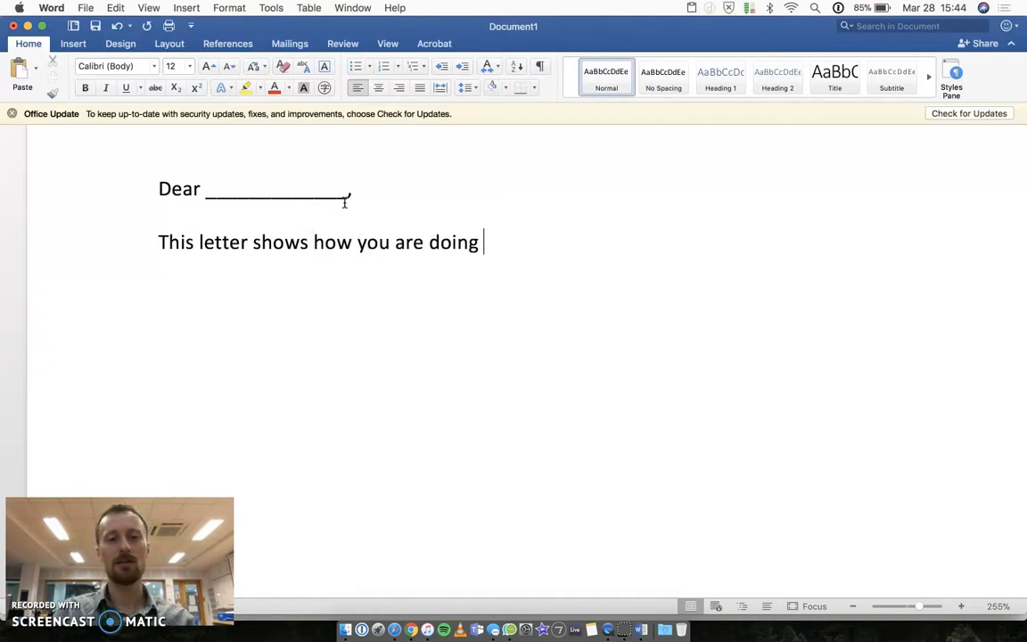
text(in the 6 di)
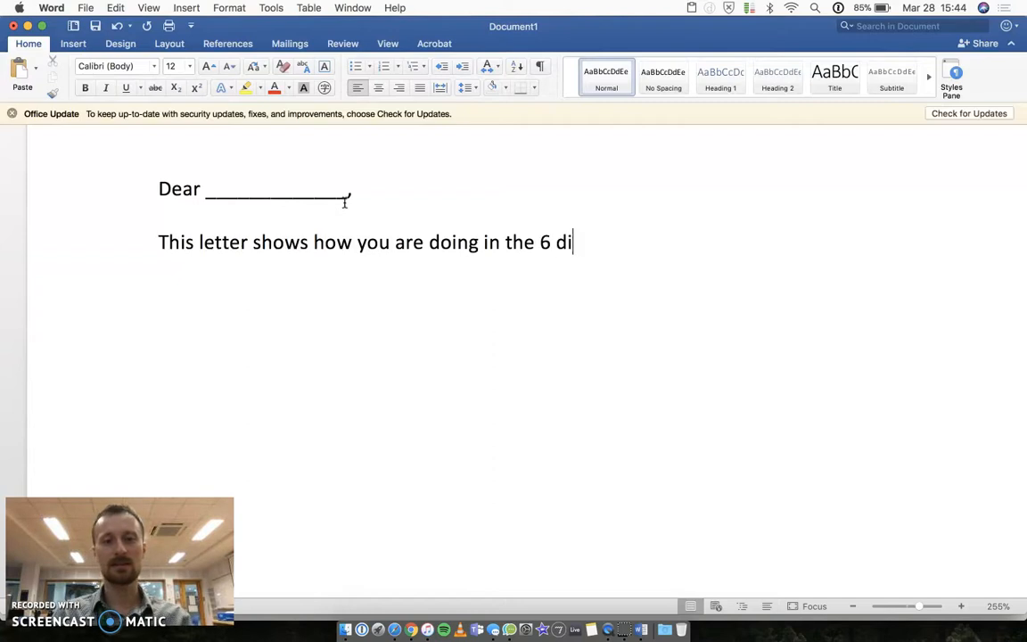
text(fferent skills that you will nee)
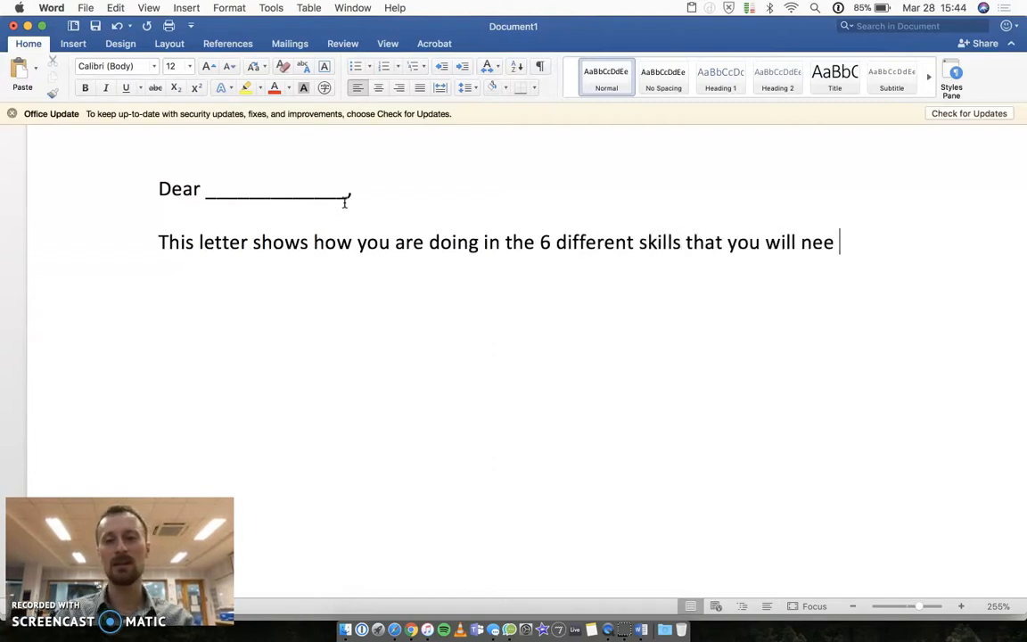
key(BackSpace)
text(d leading up to the)
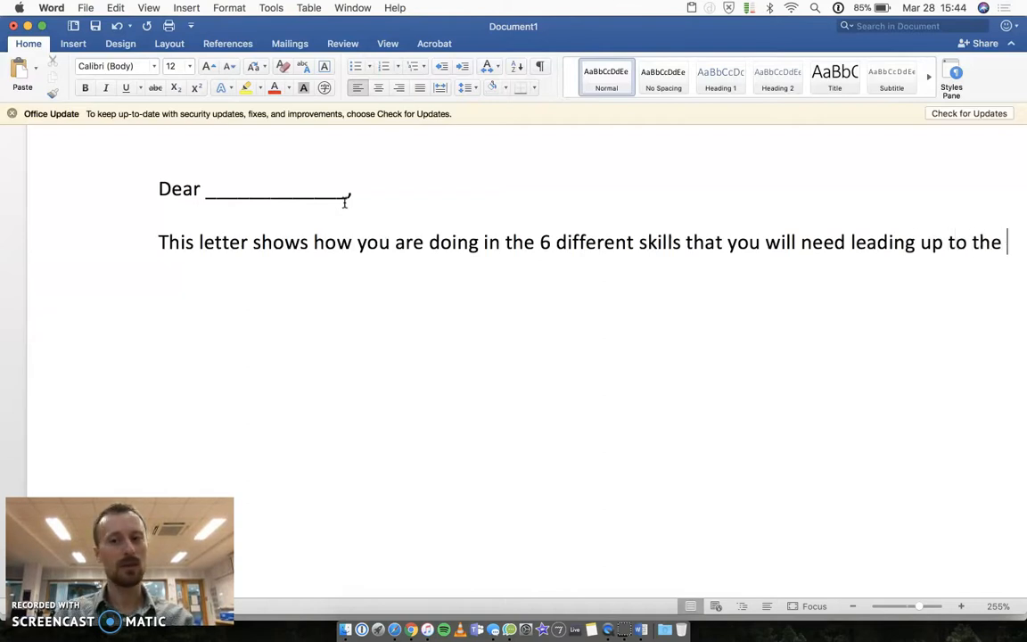
Step: Complete the sentence with "summative assessment at the end of Quarter 4 in ELA with Mr." and the teacher's name
text( summative as)
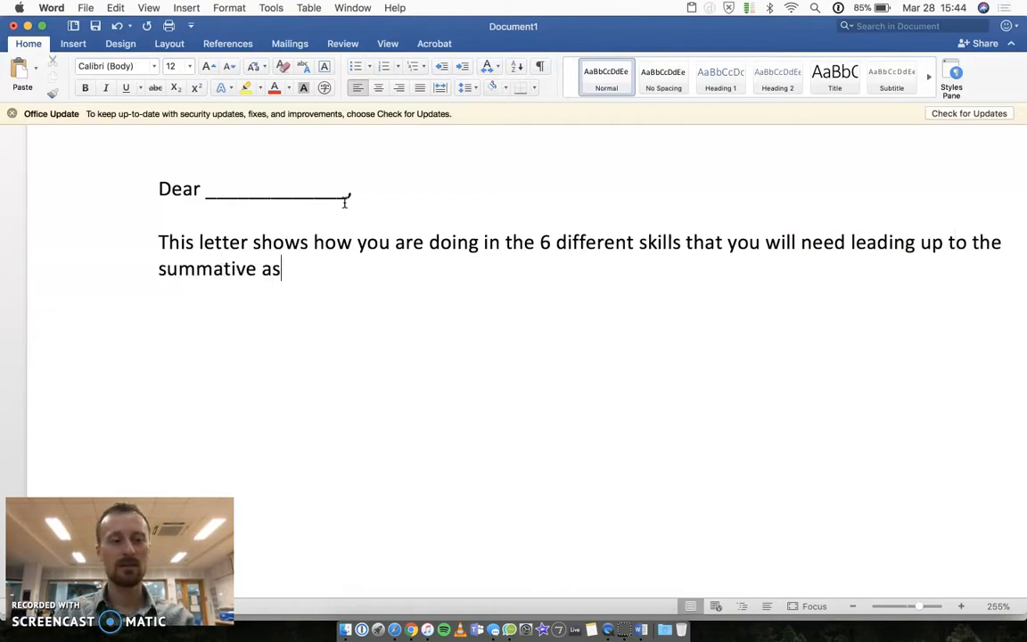
text(sessment at the end o)
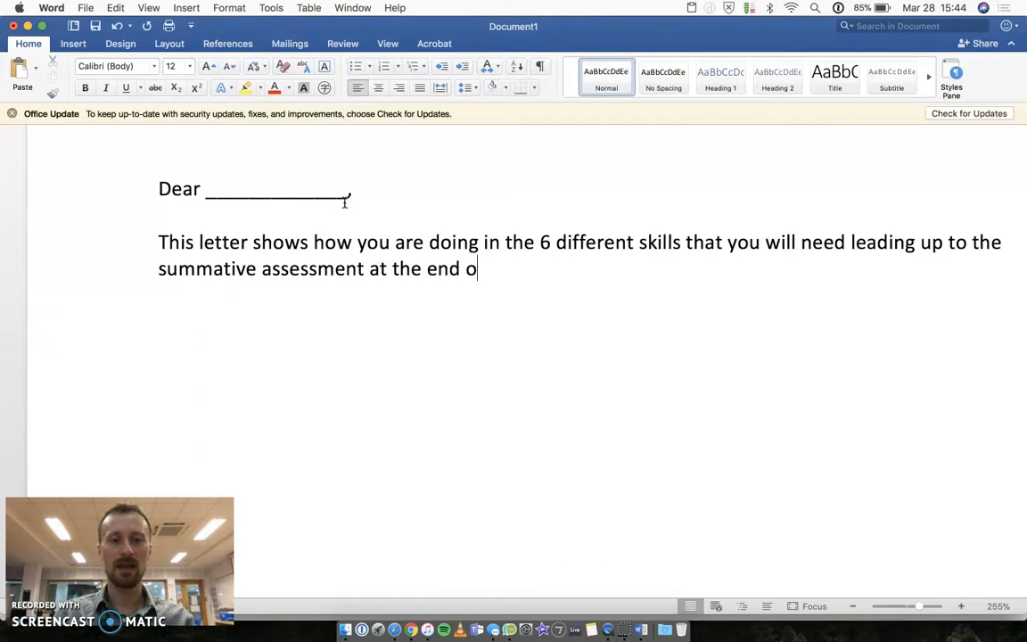
text(f Wau)
key(BackSpace)
key(BackSpace)
key(BackSpace)
text(Wu)
key(BackSpace)
key(BackSpace)
text(Quarte)
key(BackSpace)
text(ter 4 in ELA with Mr. )
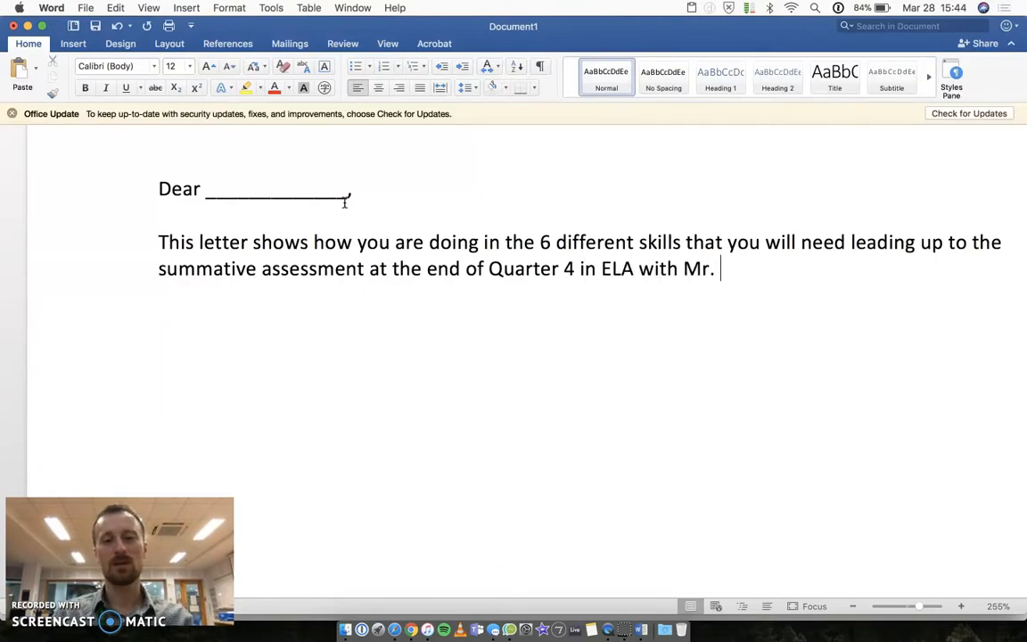
text(Alex)
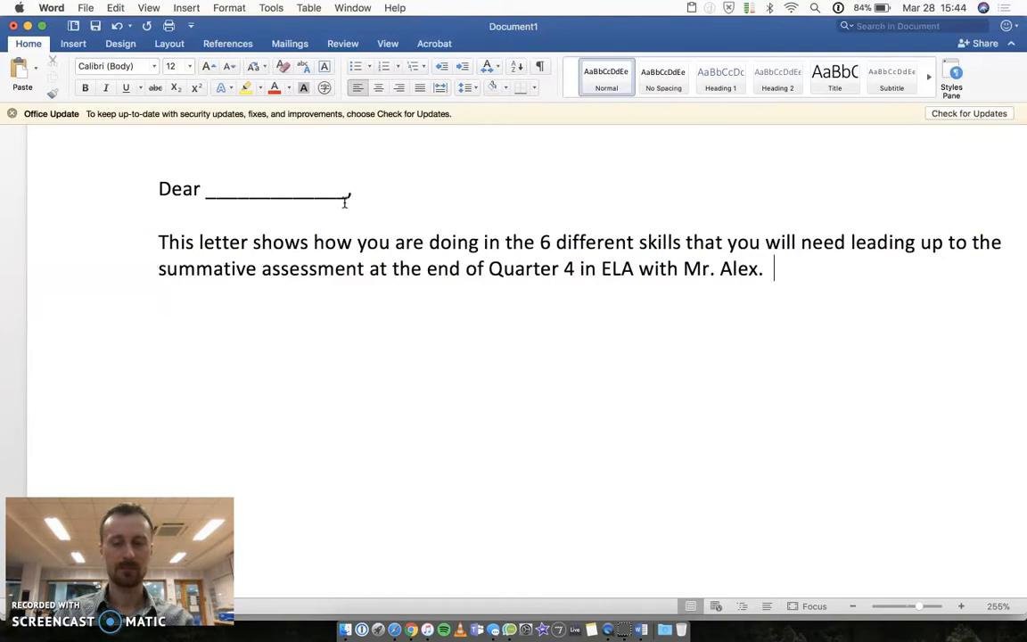
Step: Add the sentence "Take a look at how you did and the 6 different skills that we learned about this quarter."
text(.  Take a look a)
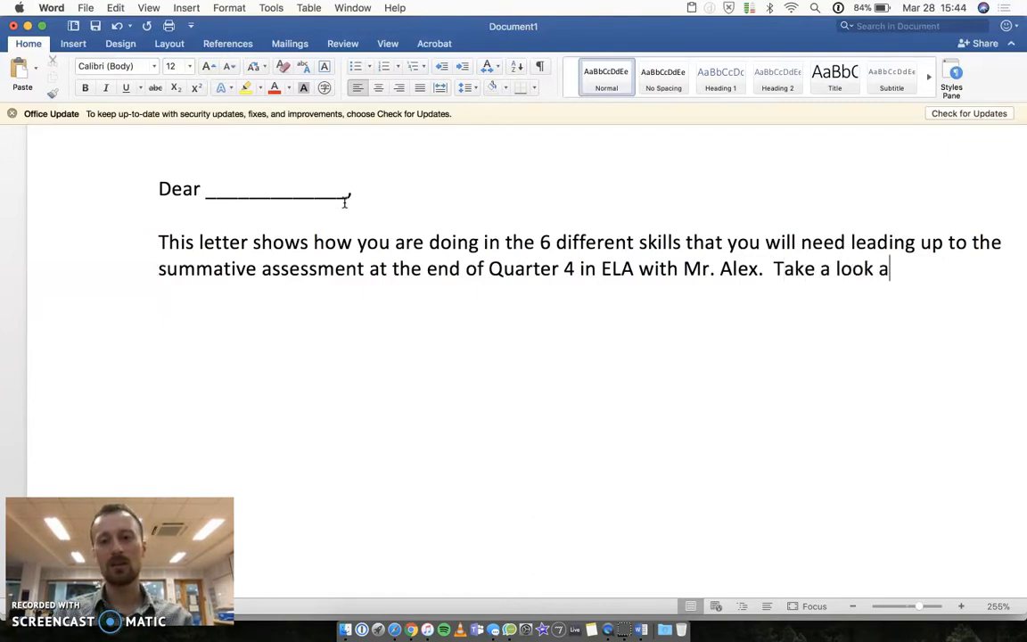
text(t how you did and the)
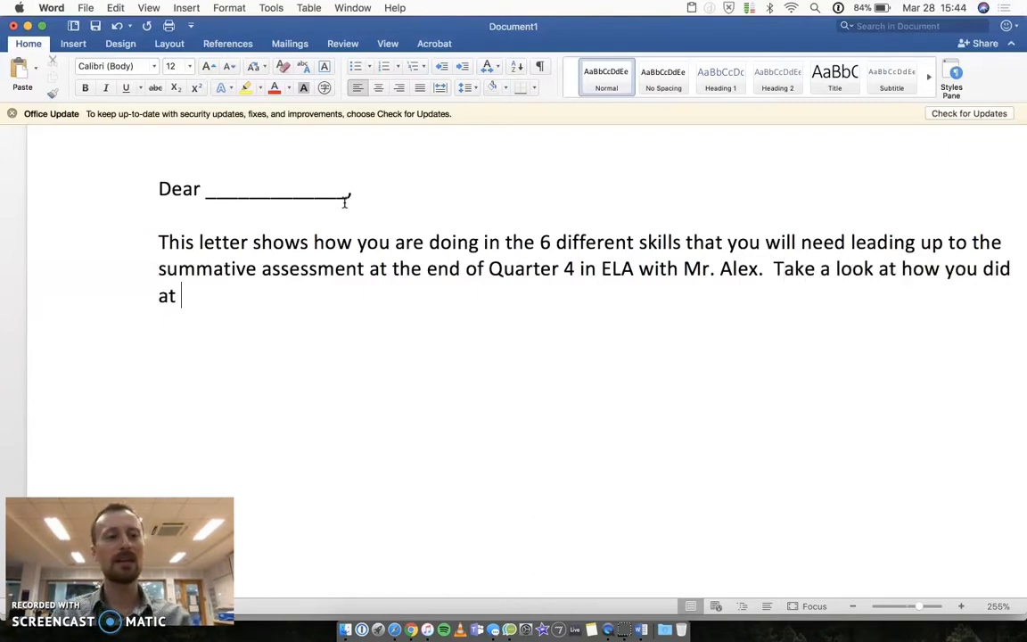
key(BackSpace)
key(BackSpace)
text(nd the )
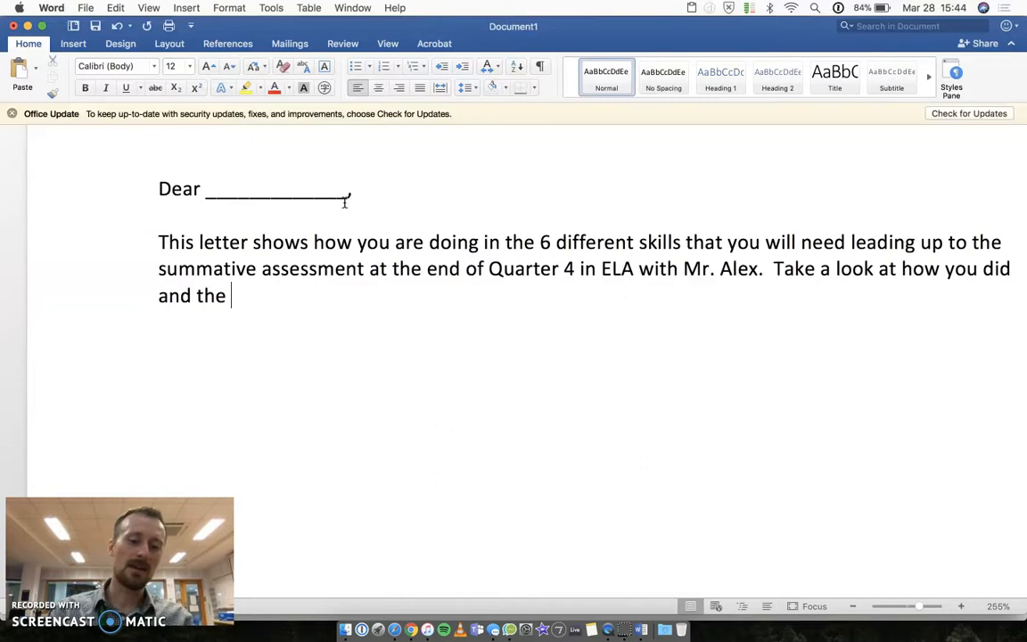
text(6 differ)
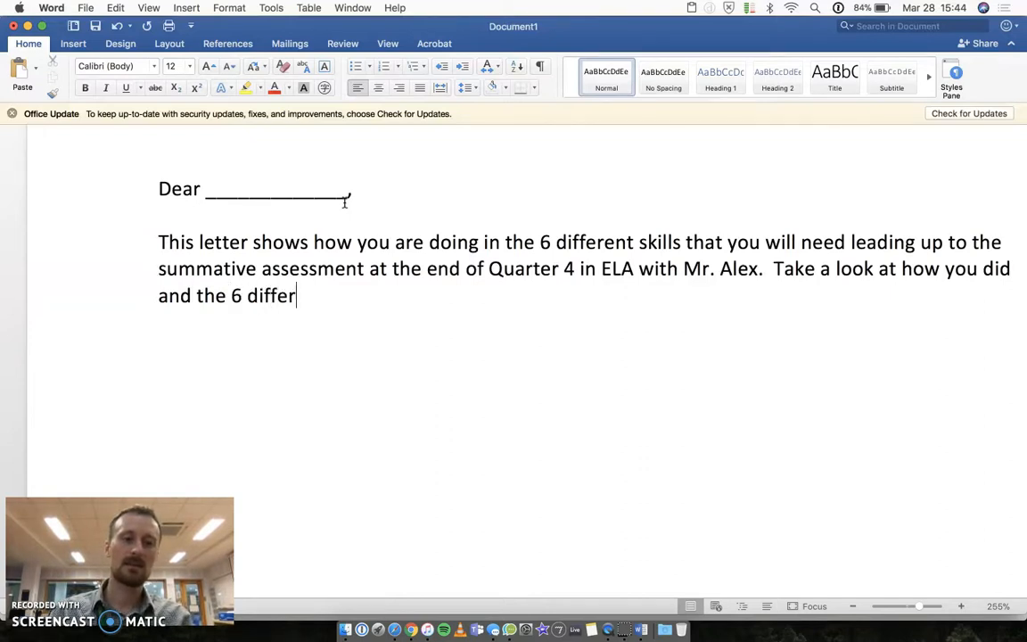
text(ent skills that we lea)
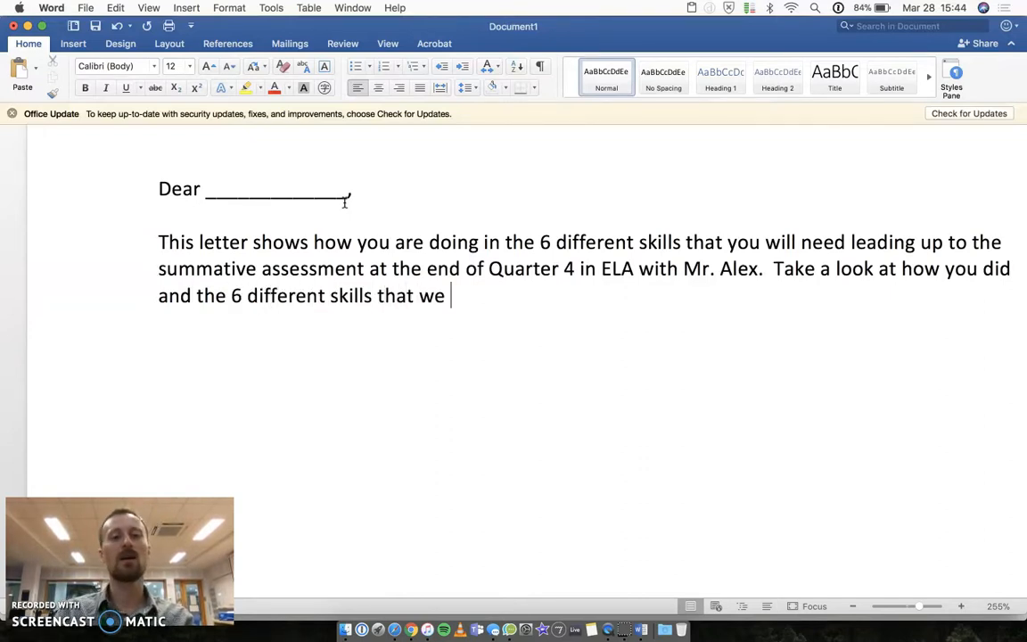
key(BackSpace)
text(learned )
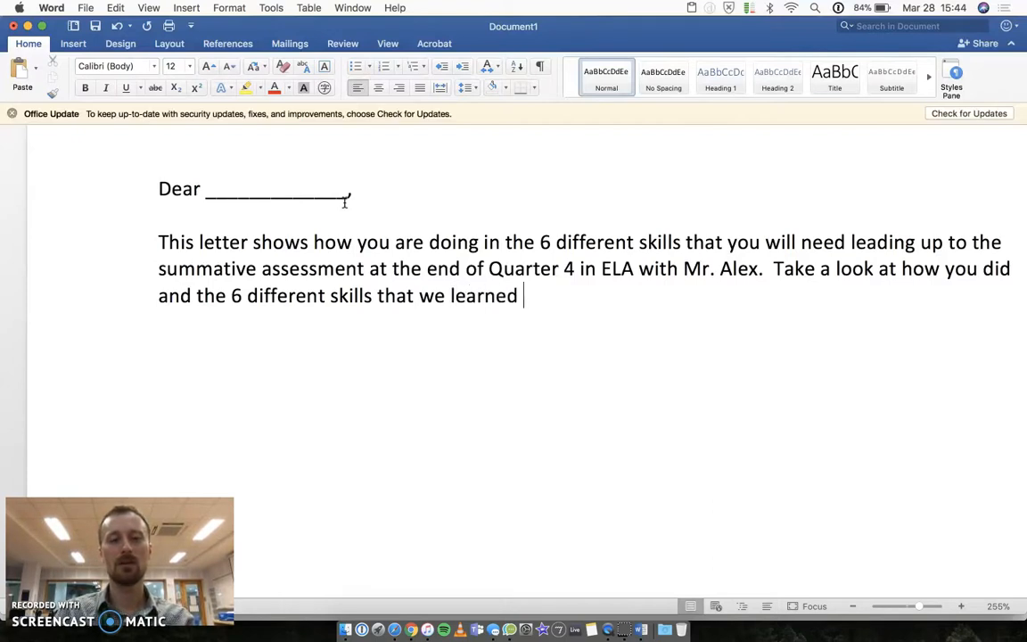
text(about this quarter)
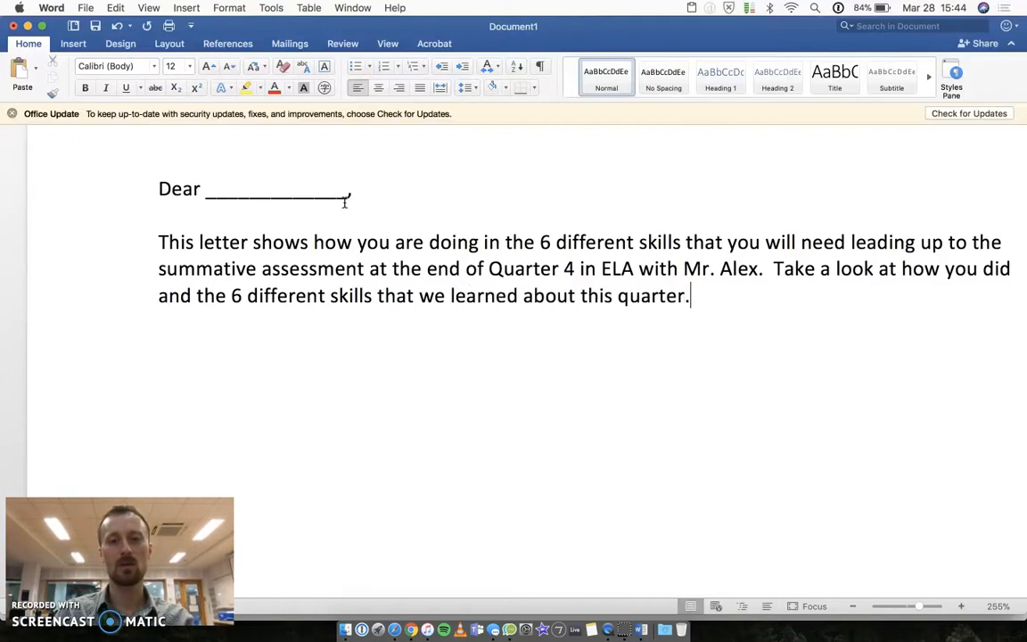
Step: Add the sentence "If you got less than 75% on one of the skills, please read the notes below and focus your efforts there."
text(. If you )
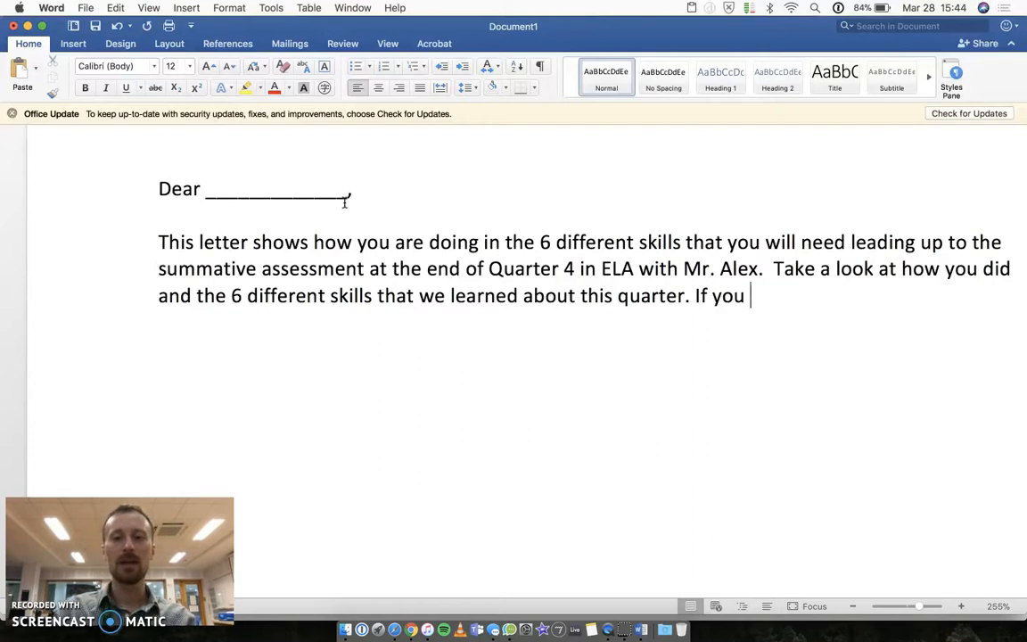
text(got less than )
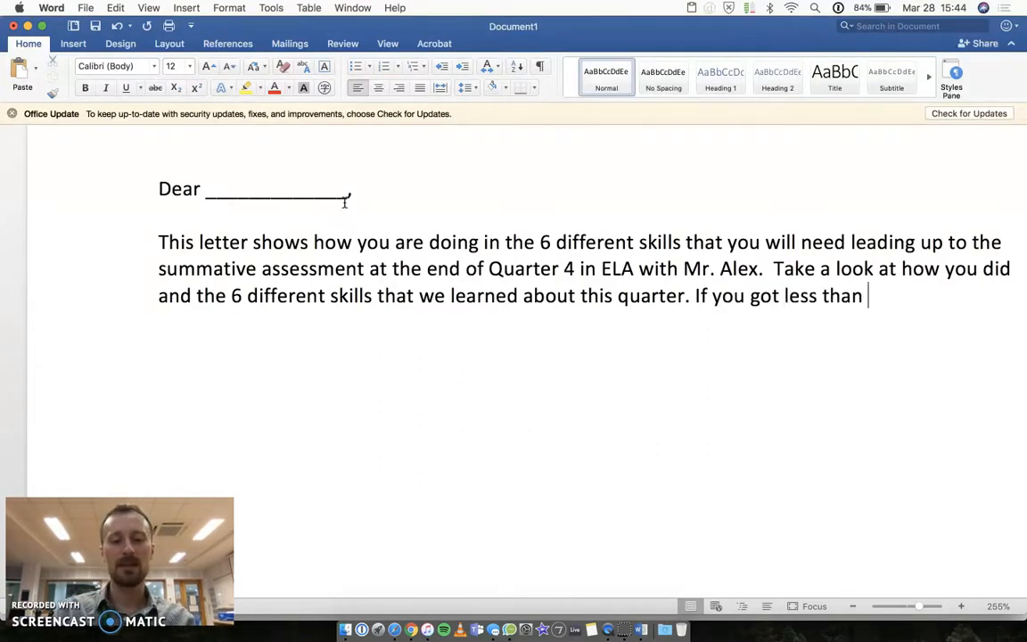
text(75% on )
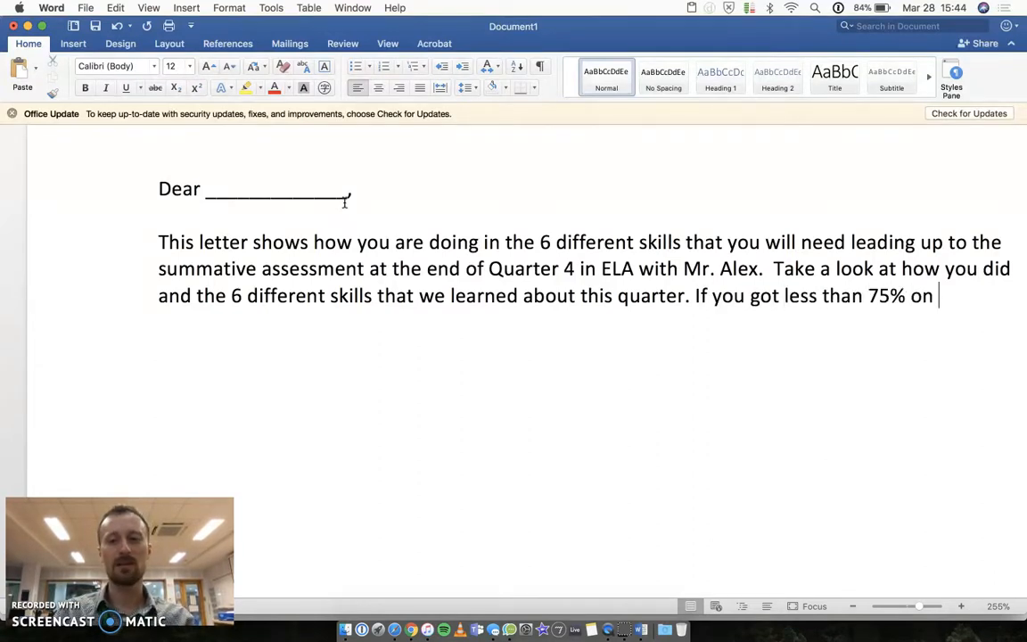
text(one of the skil)
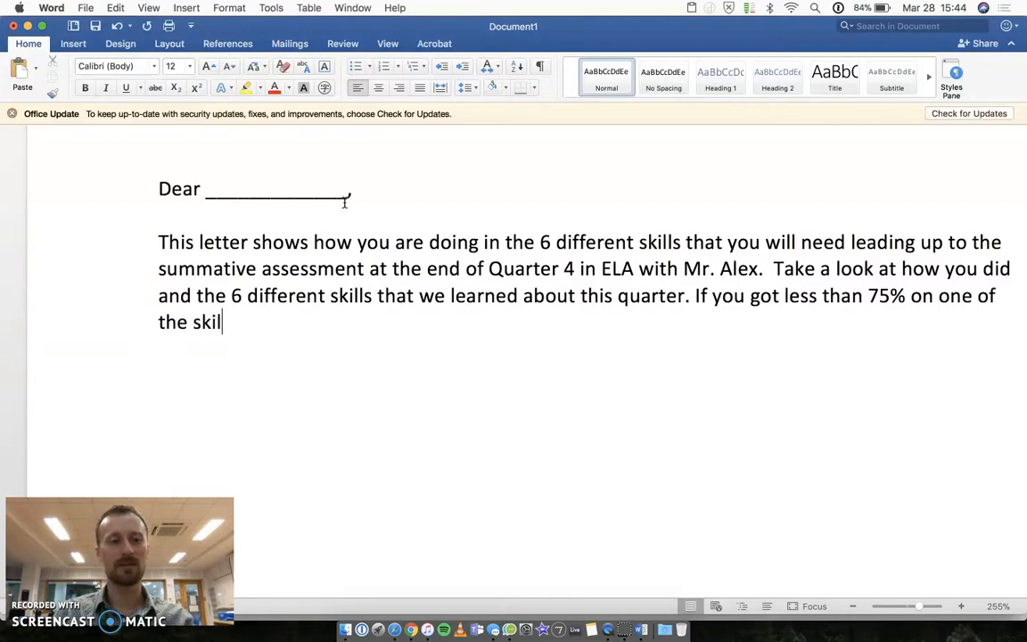
text(ls, please )
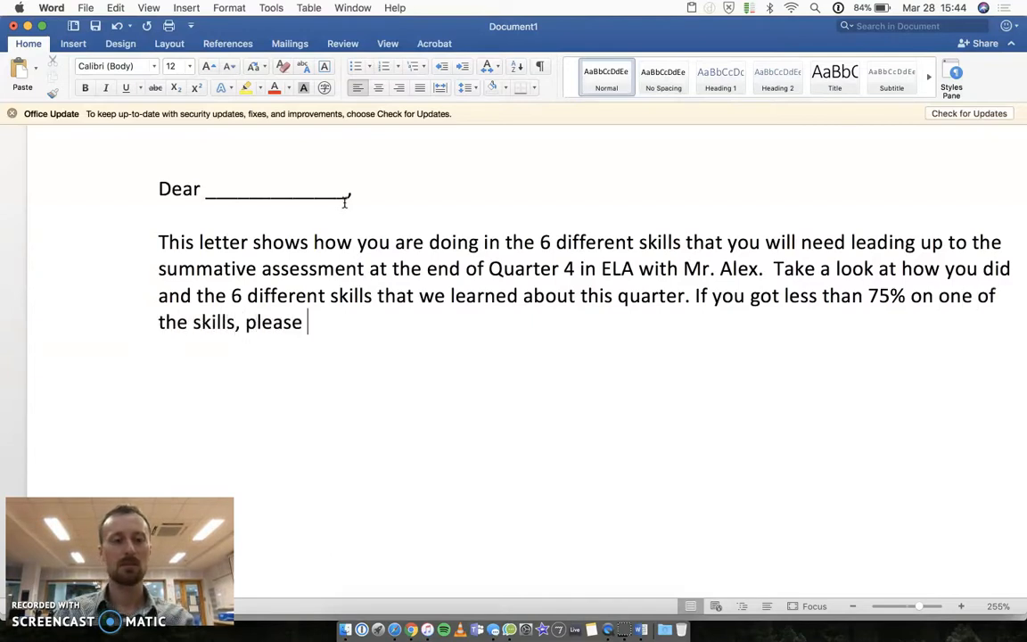
text(read the notes below and)
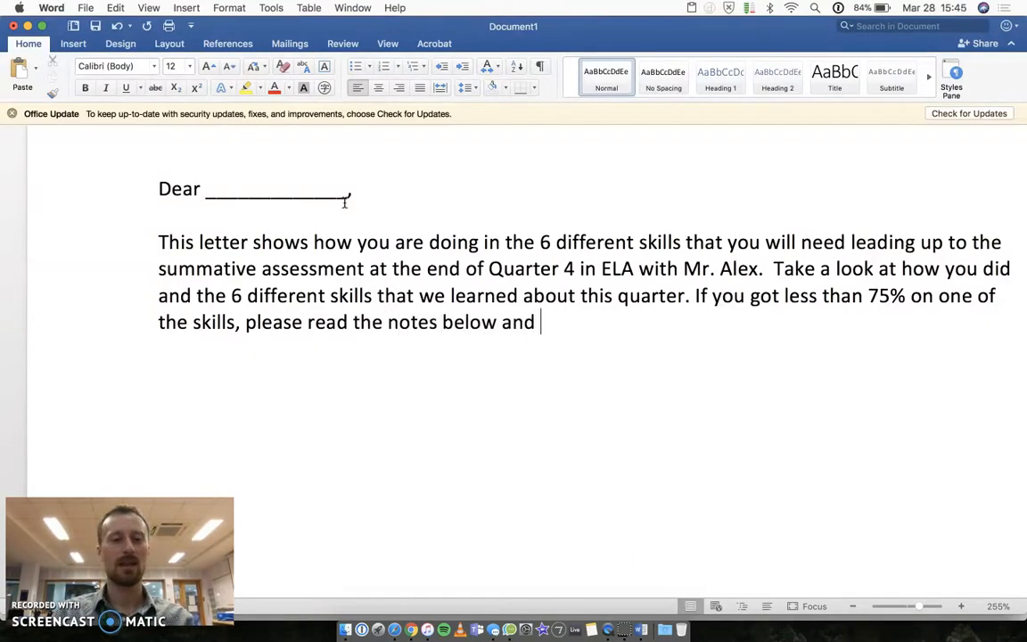
text( focus you)
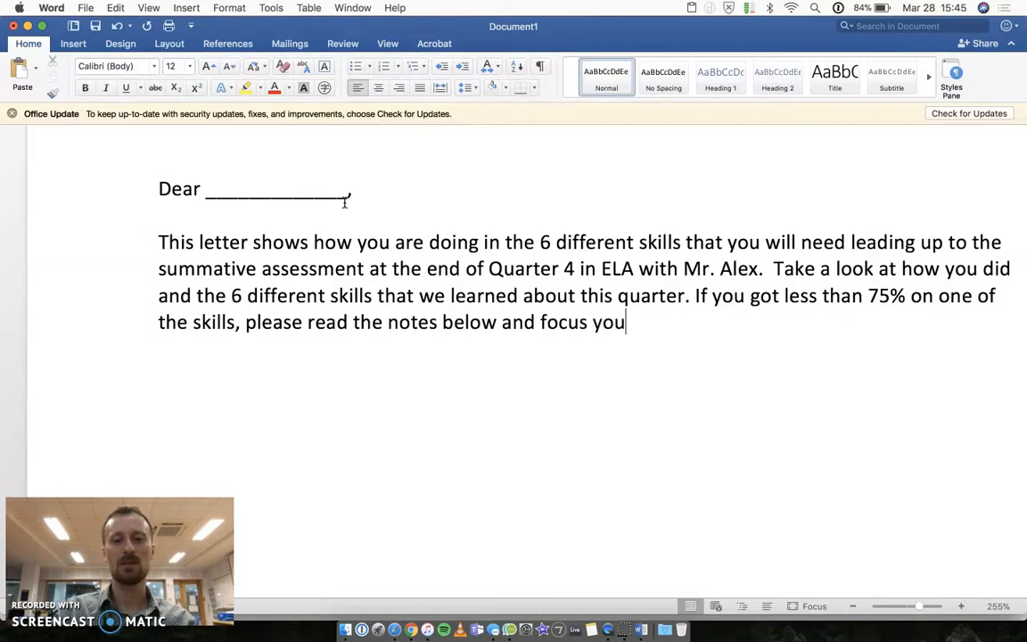
text(r efforts there.)
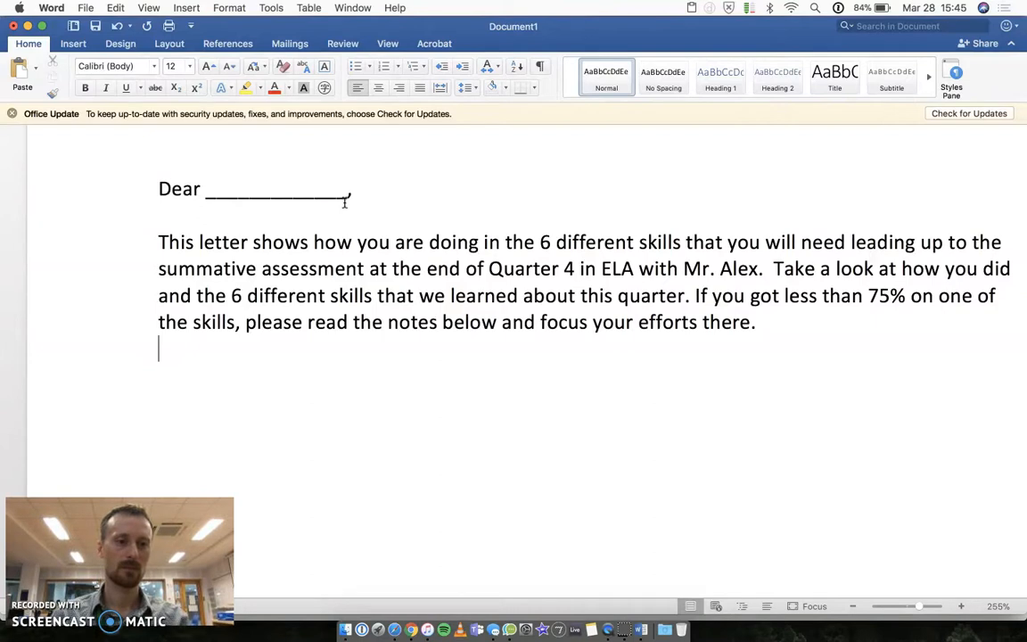
Step: Sign the letter one blank line below the paragraph with a dash, "Mr." and the teacher's name
key(Return)
text(-A)
key(BackSpace)
text(Mr. Alex )
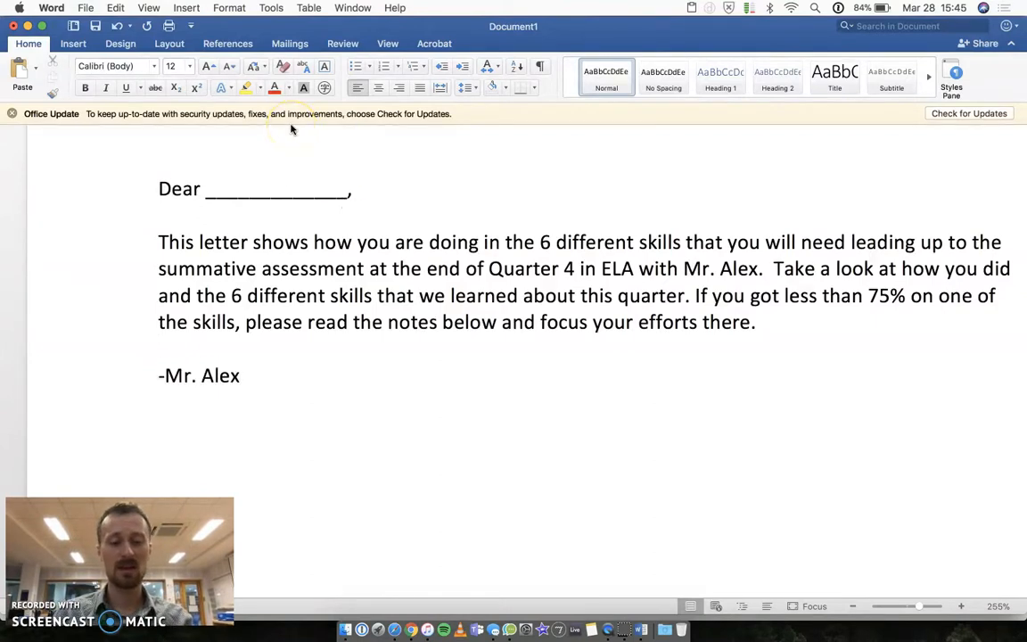
Step: Add the date "March 28, 2018" on the line under the signature
text(March 28,. 20189)
key(BackSpace)
key(BackSpace)
key(BackSpace)
key(BackSpace)
key(BackSpace)
key(BackSpace)
key(BackSpace)
text(2018)
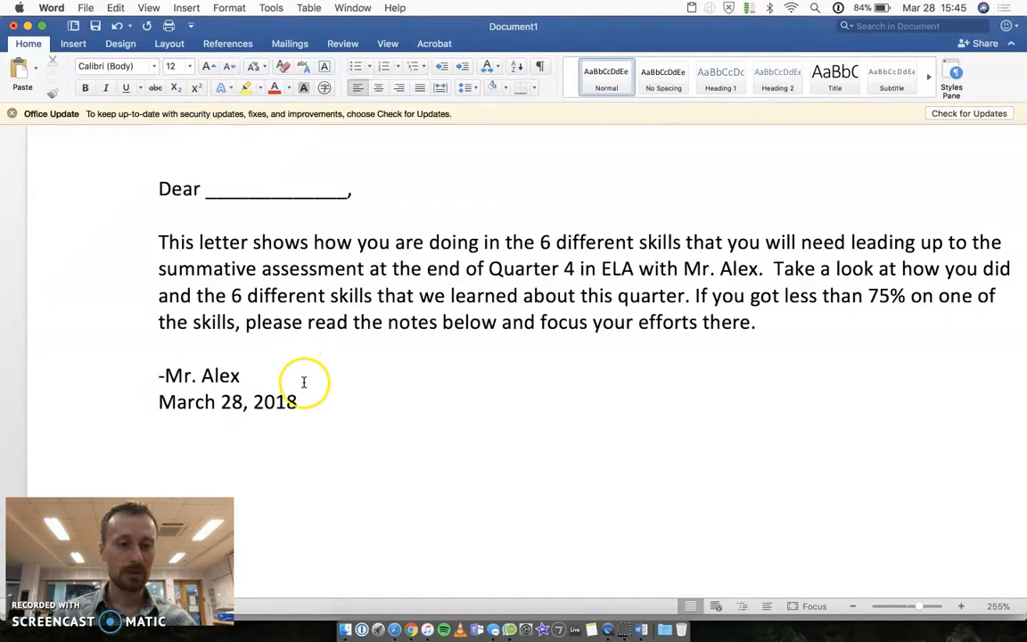
shift+click(152, 239)
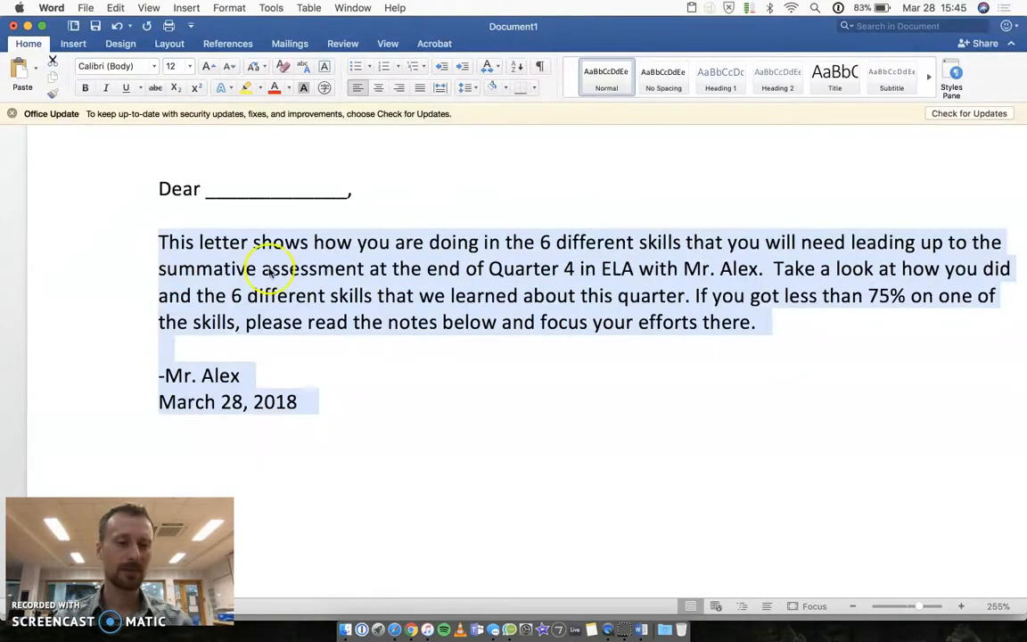
click(163, 375)
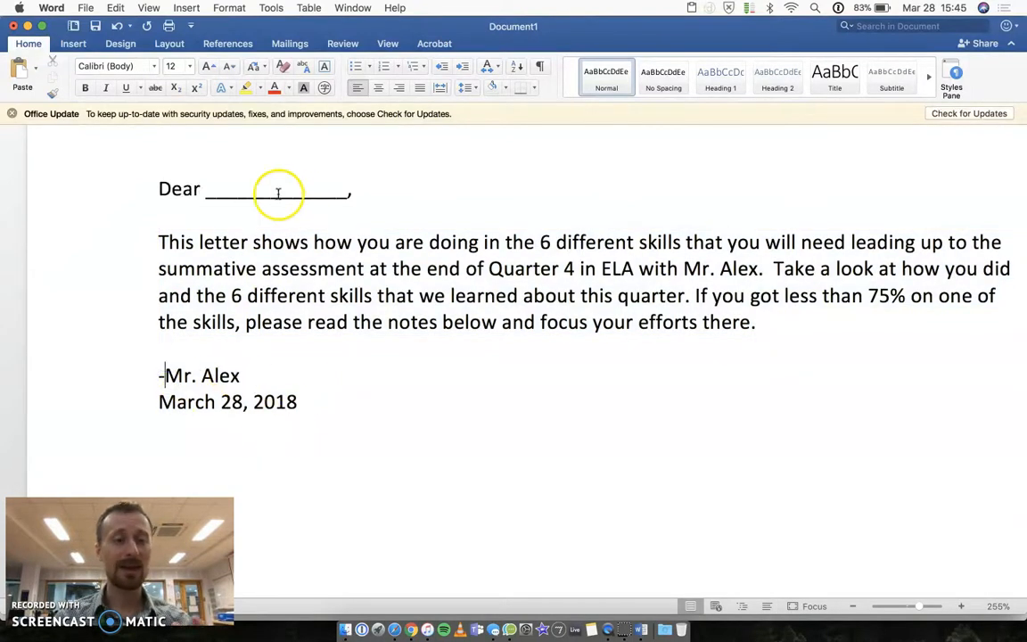
double_click(218, 190)
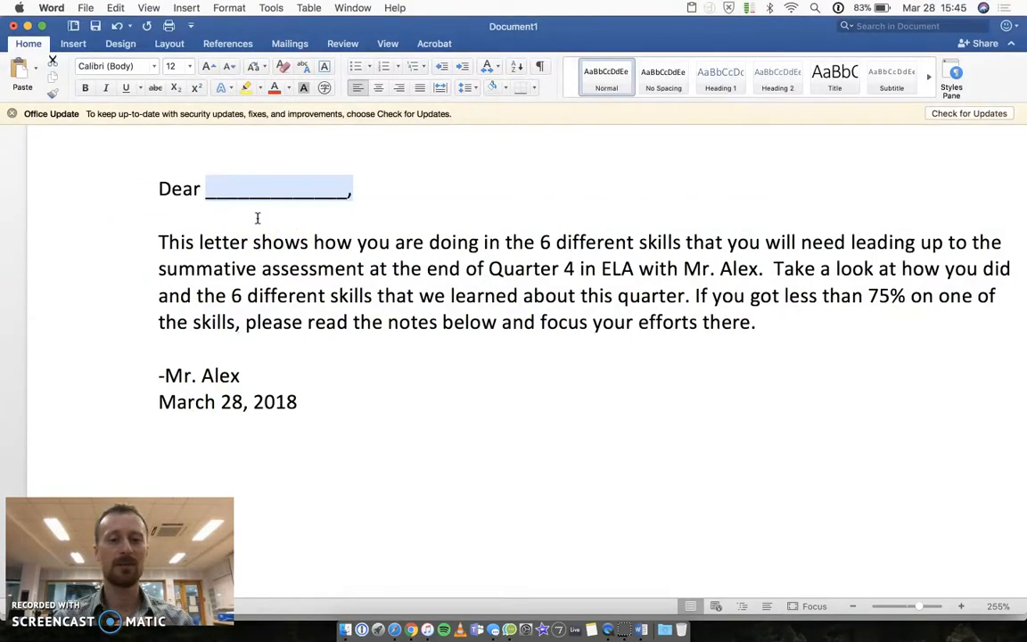
Step: Insert a table with 6 columns and 2 rows below the date, leaving one blank line between them
click(360, 399)
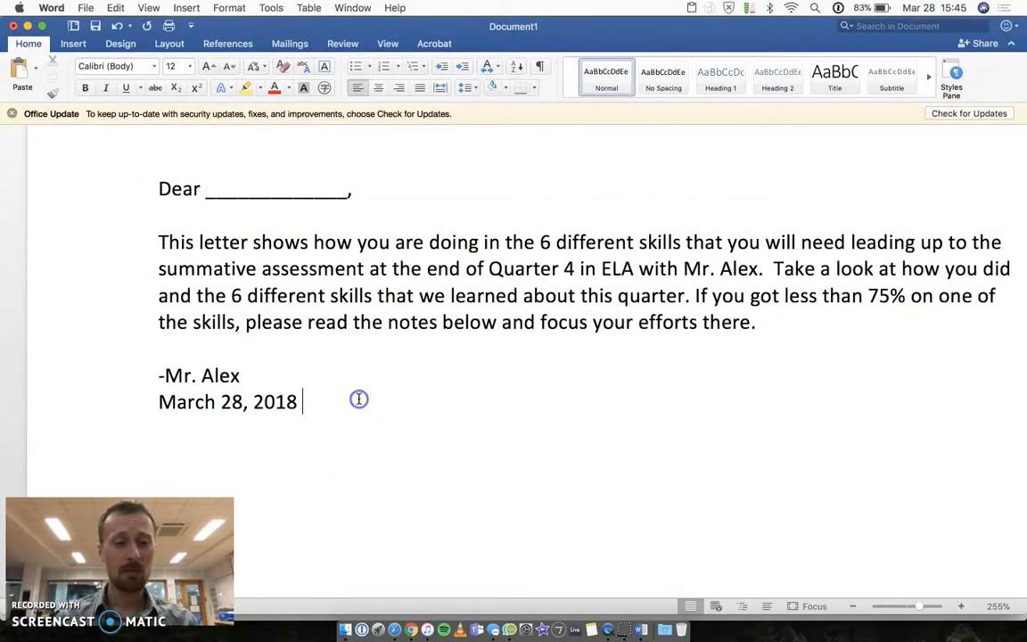
scroll(360, 398, down, 2)
key(Return)
key(Return)
scroll(359, 398, down, 3)
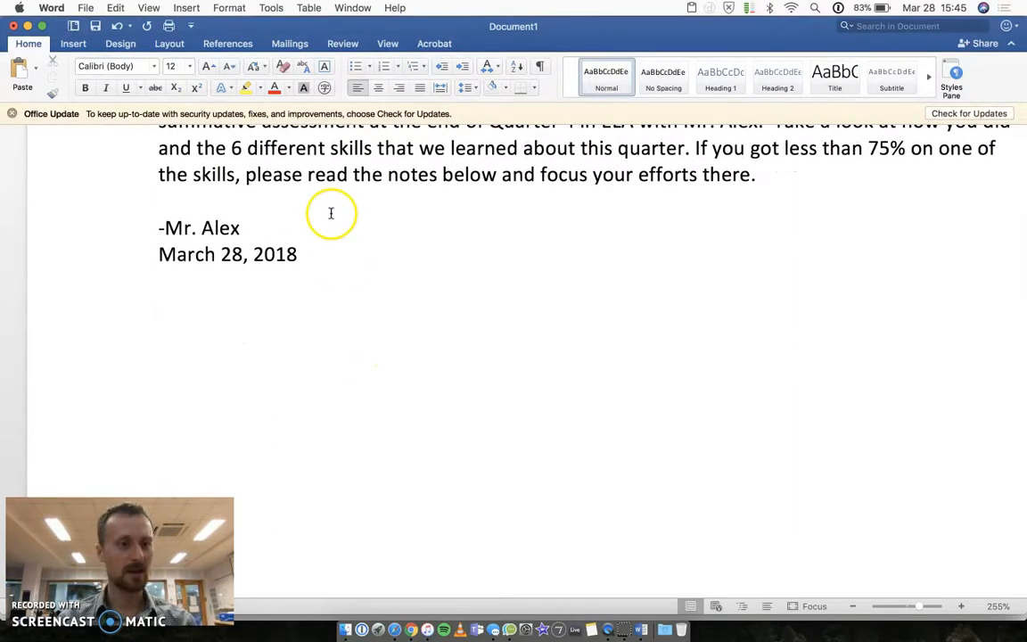
click(74, 44)
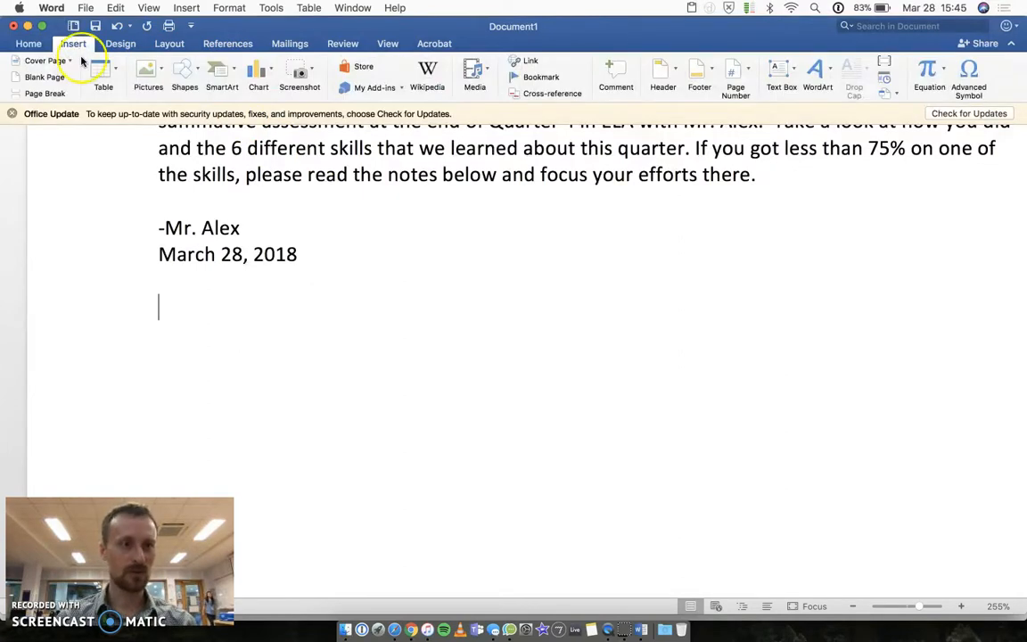
click(115, 71)
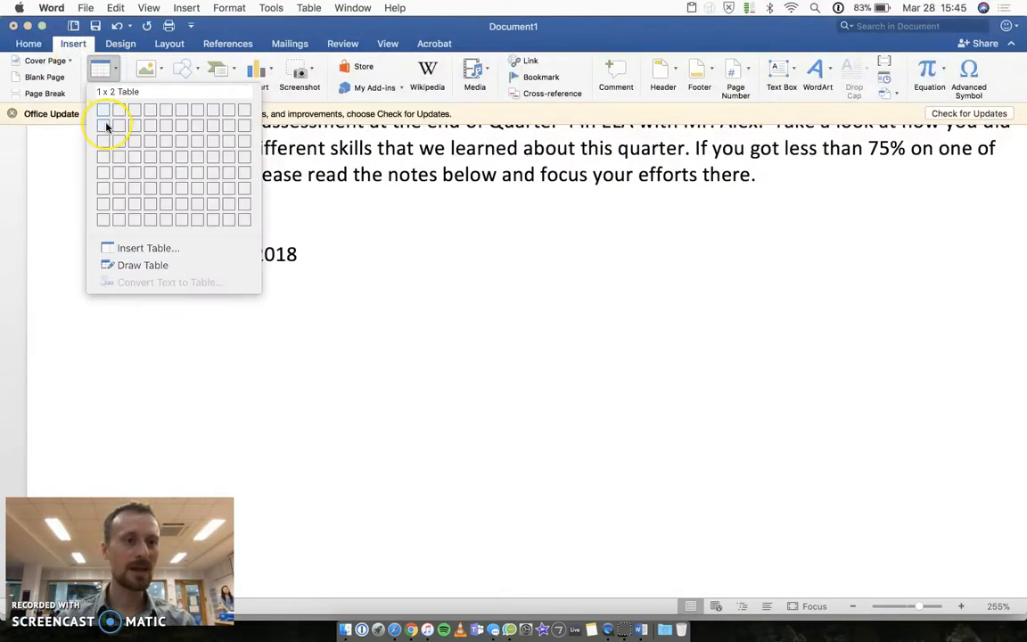
click(183, 127)
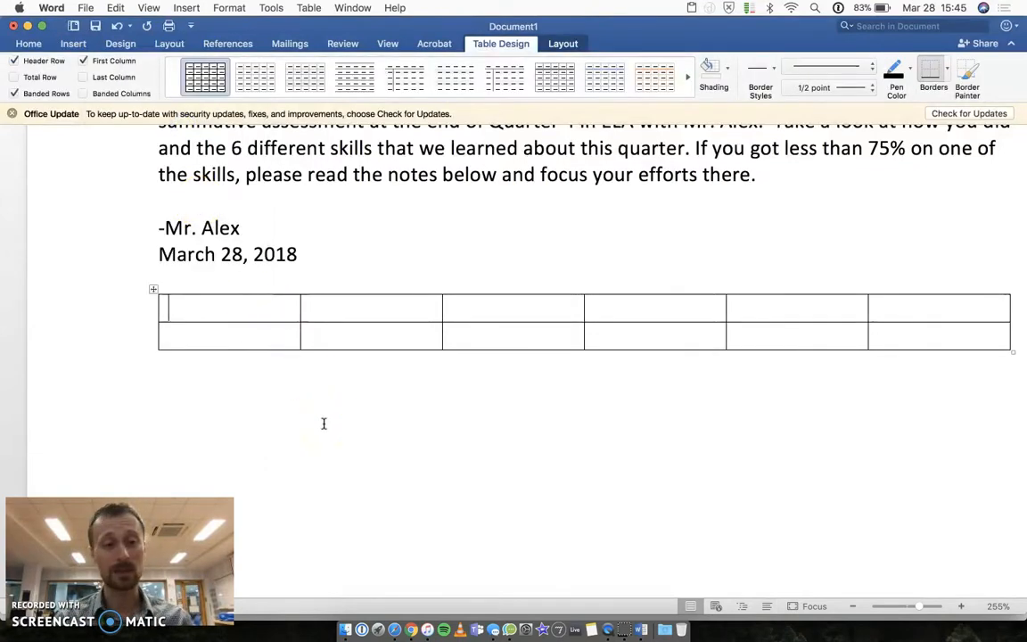
Step: Label the first three header cells of the table "Skill 1", "Skill 2" and "Skill 3"
text(Skil)
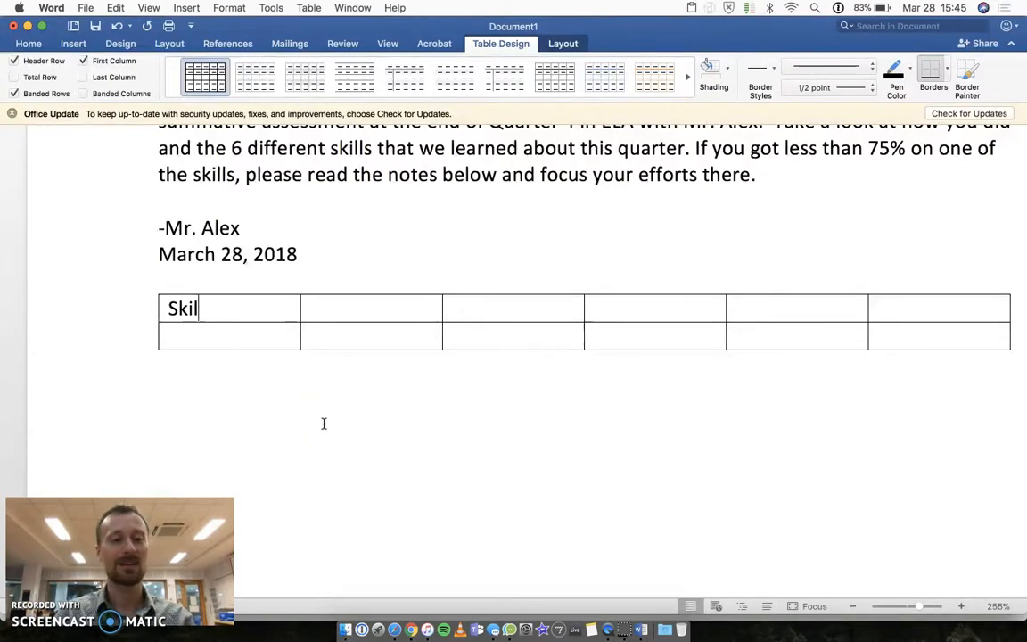
text(l 1)
click(384, 313)
text(Skill 2)
click(518, 314)
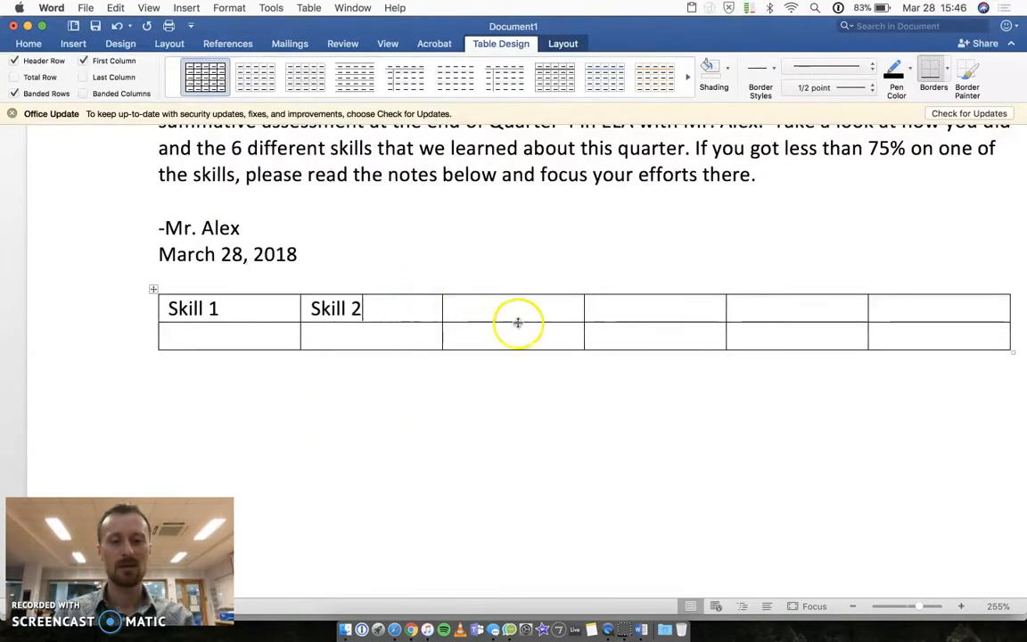
text(Skill 3)
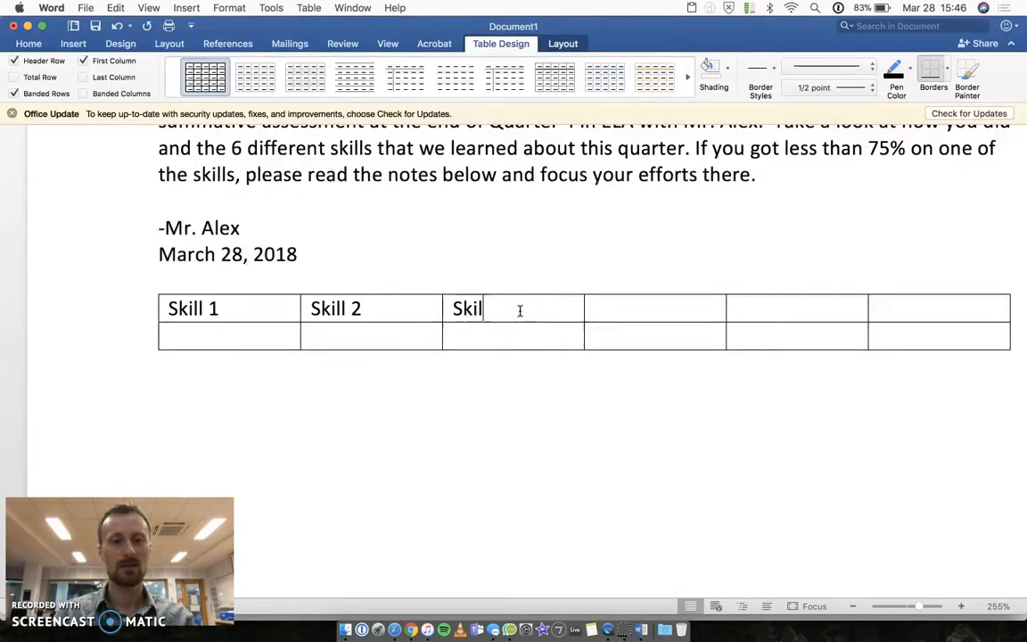
Step: Label the remaining three header cells "Skill 4", "Skill 5" and "Skill 6", and return to the end of the "Skill 1" cell
click(642, 314)
text(Skill 4)
click(803, 314)
text(Skill 5)
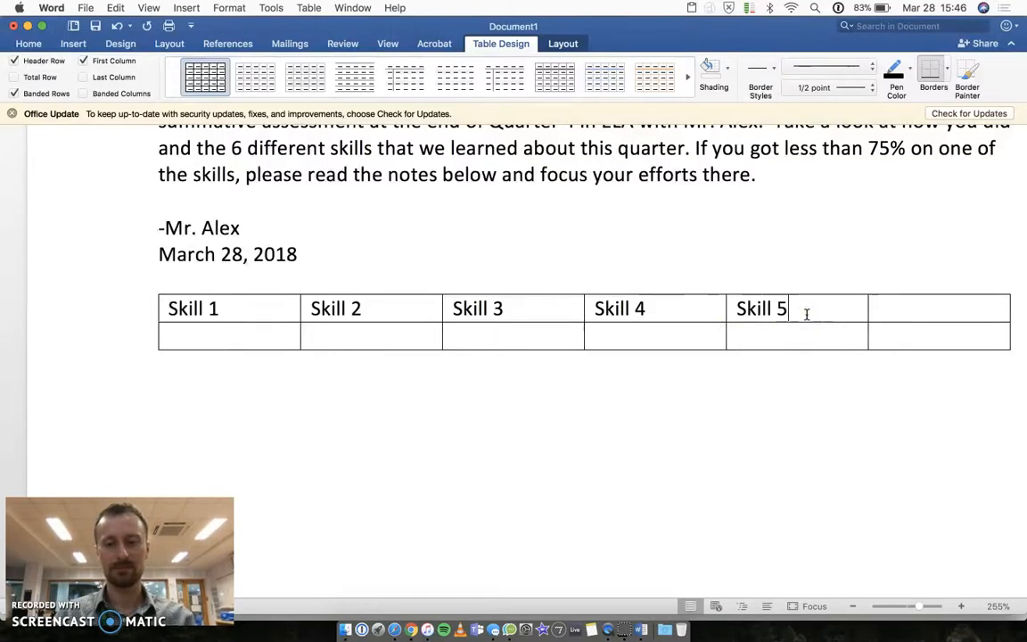
click(894, 318)
text(Sk)
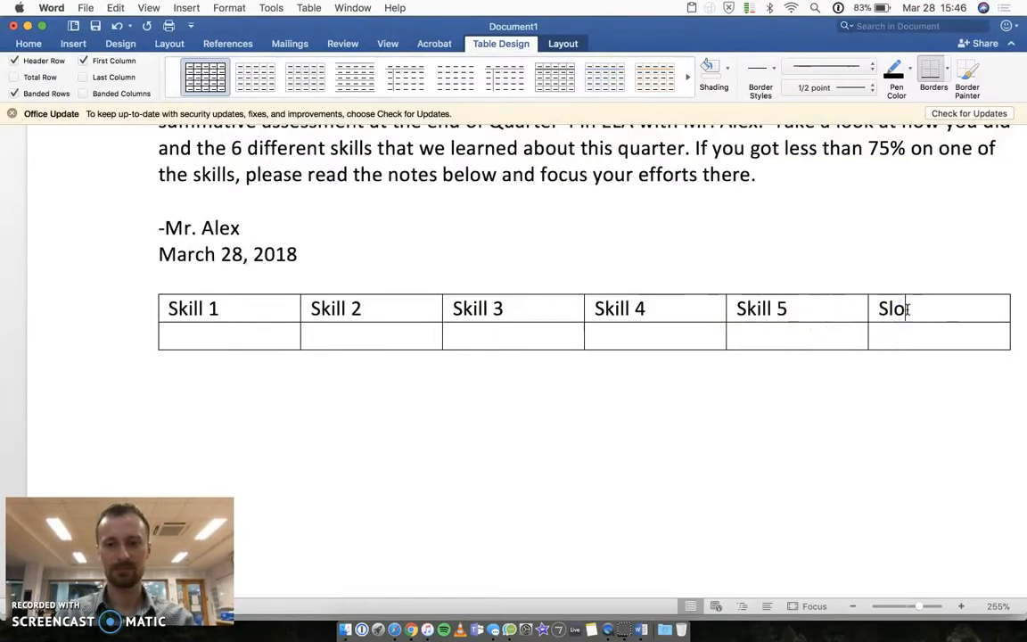
text(ill 7)
key(BackSpace)
text(6)
click(263, 312)
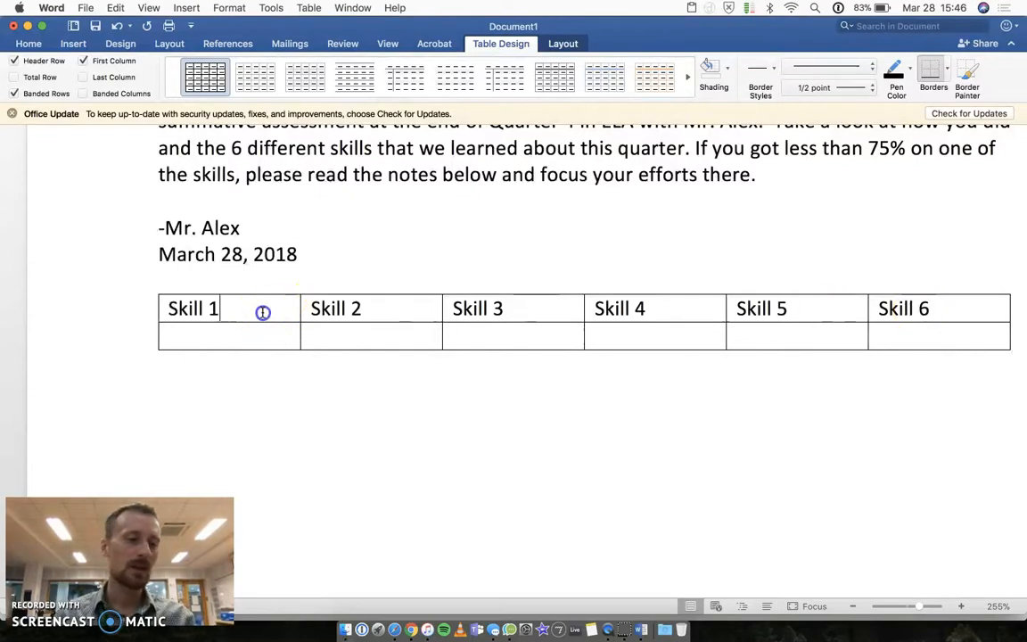